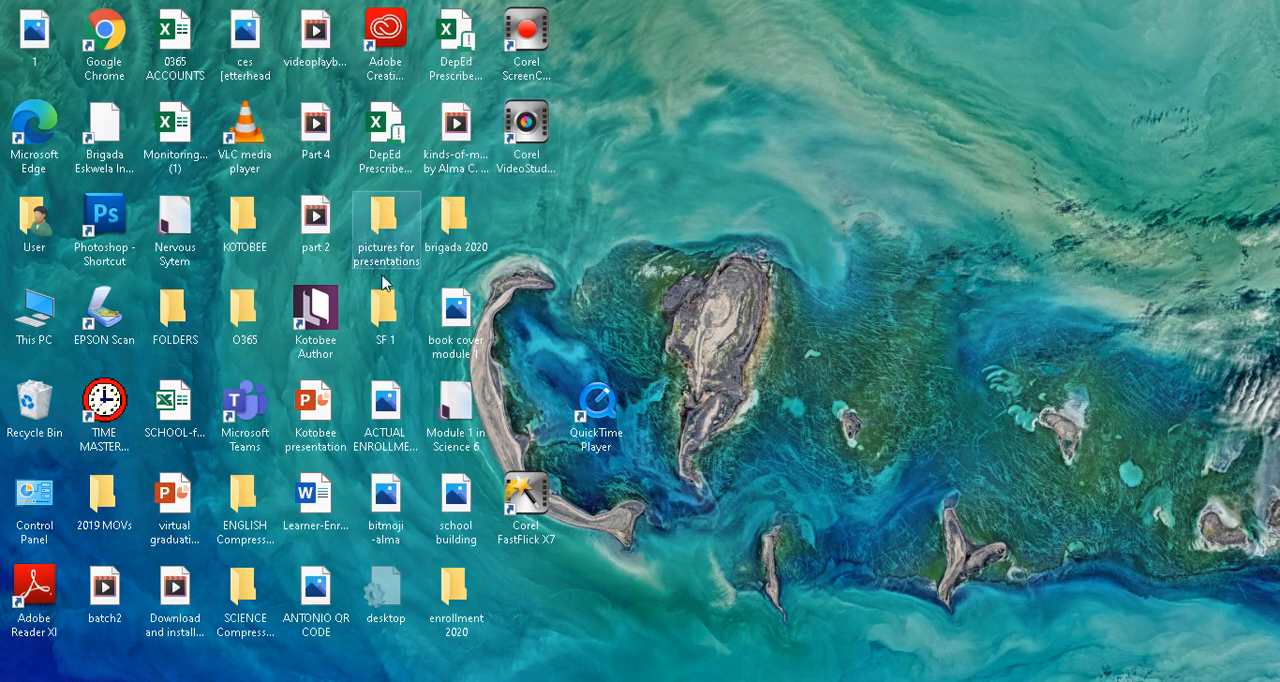
Launch Kotobee Author and start a new book with the reflowable layout.
{"action": "double_click", "coordinate": [322, 318]}
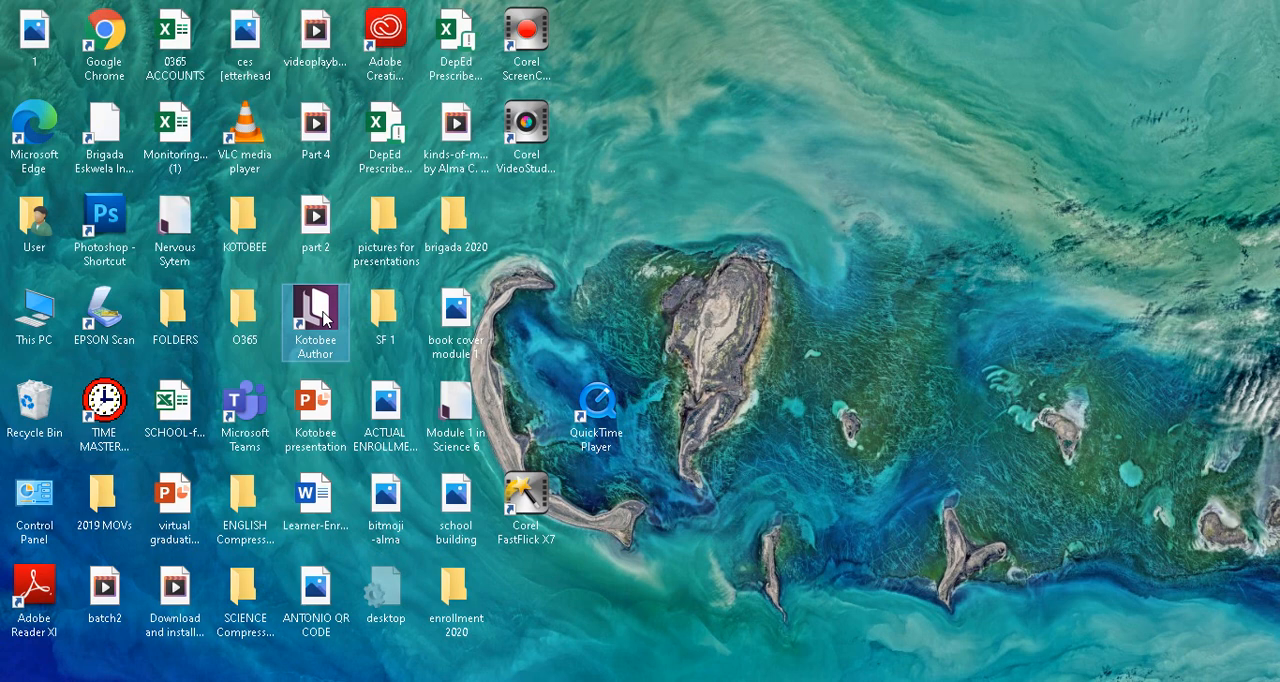
{"action": "double_click", "coordinate": [323, 318]}
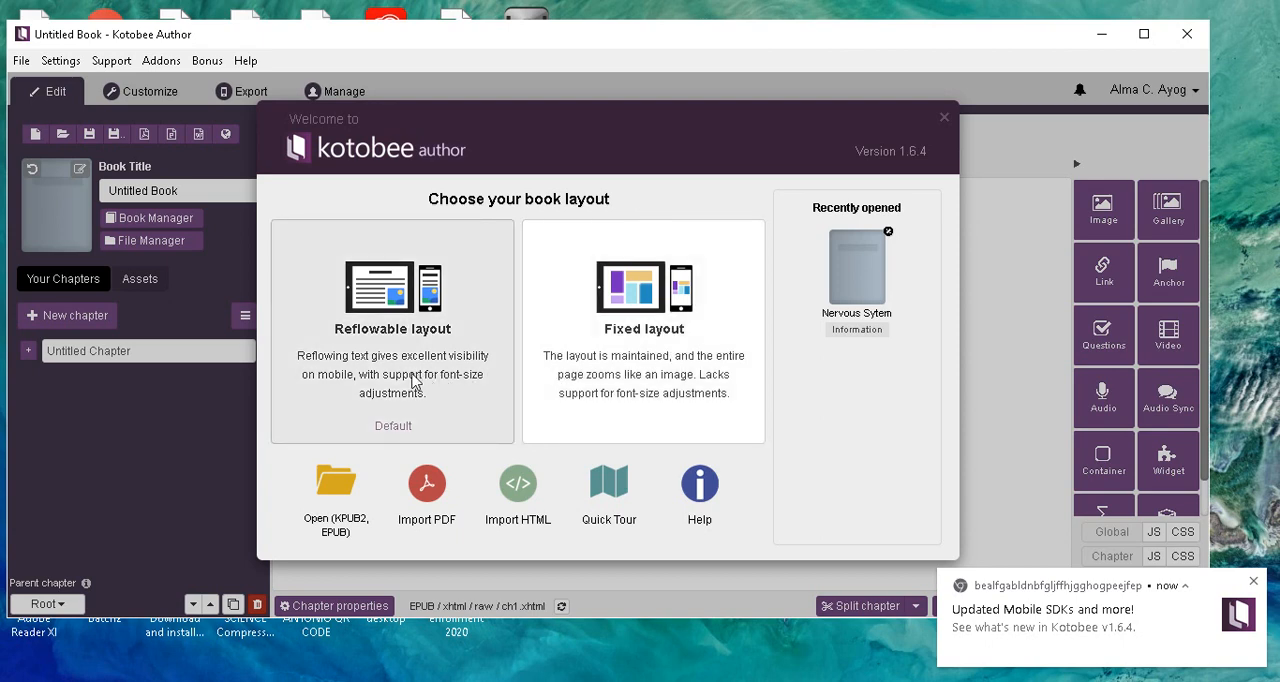
{"action": "left_click", "coordinate": [413, 380]}
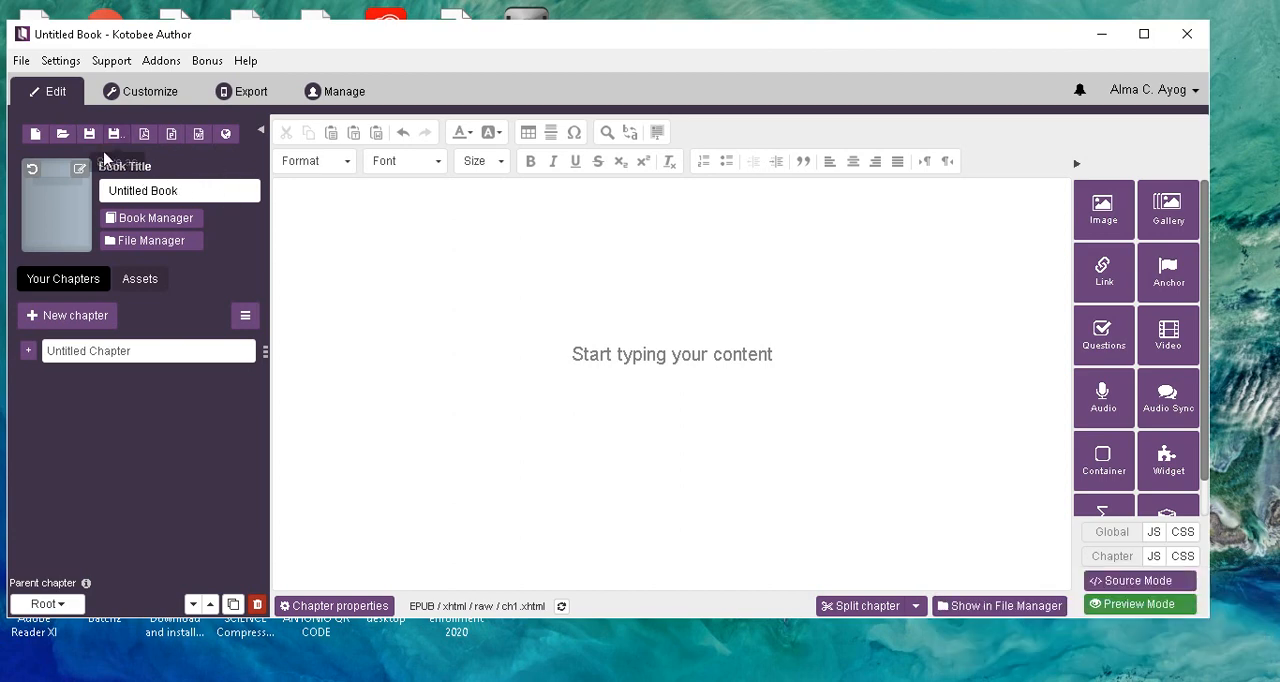
Set the book title to "Module 1 in Science 6".
{"action": "left_click", "coordinate": [185, 189]}
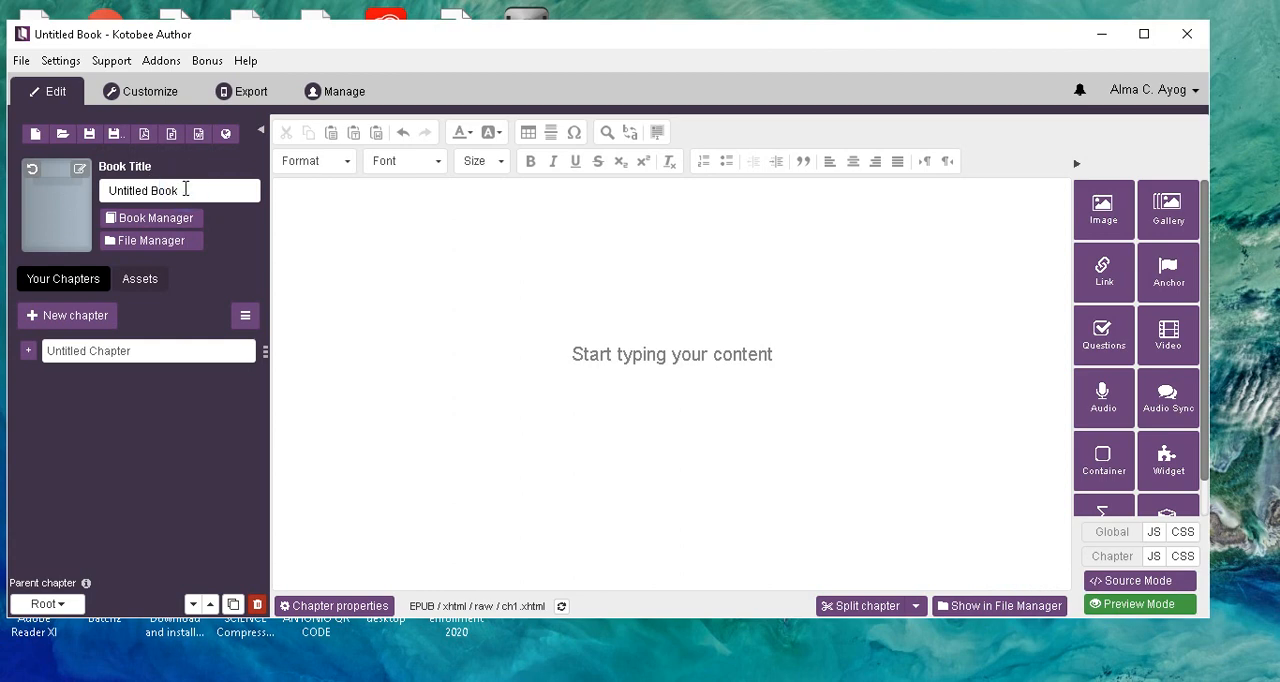
{"action": "key", "text": "BackSpace"}
{"action": "key", "text": "BackSpace"}
{"action": "key", "text": "BackSpace"}
{"action": "key", "text": "BackSpace"}
{"action": "key", "text": "BackSpace"}
{"action": "key", "text": "BackSpace"}
{"action": "key", "text": "BackSpace"}
{"action": "key", "text": "BackSpace"}
{"action": "key", "text": "BackSpace"}
{"action": "key", "text": "BackSpace"}
{"action": "key", "text": "BackSpace"}
{"action": "key", "text": "BackSpace"}
{"action": "key", "text": "BackSpace"}
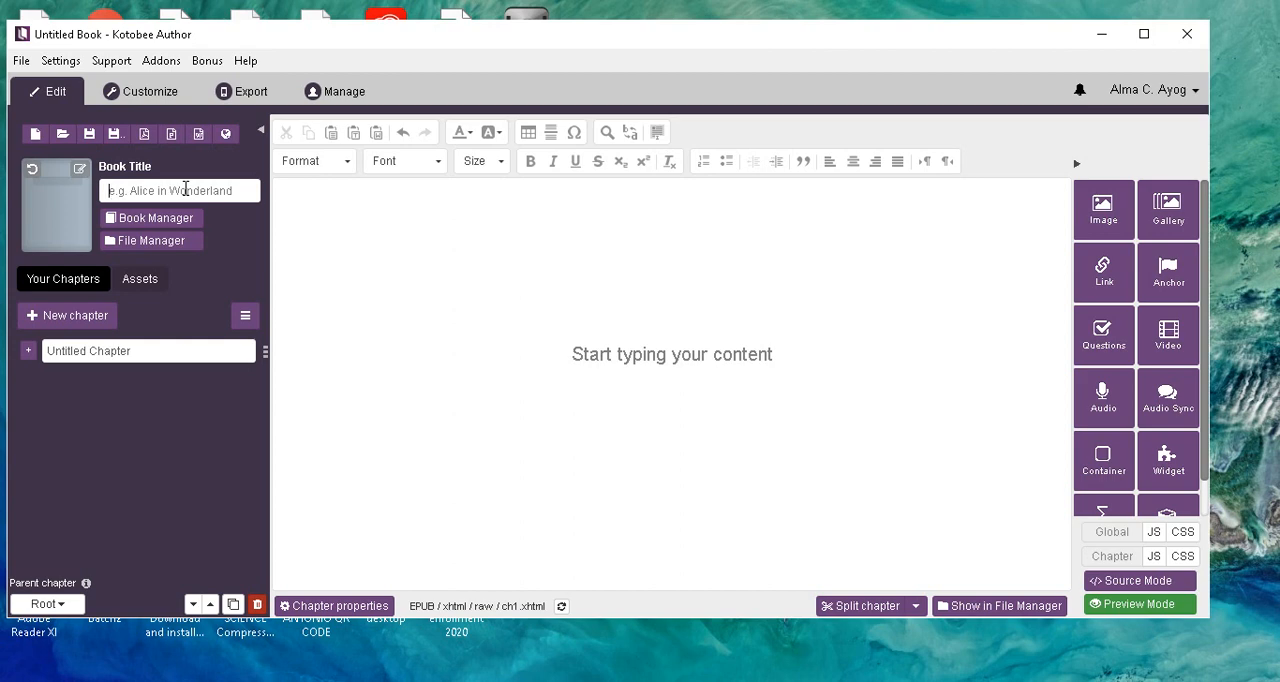
{"action": "type", "text": "Module"}
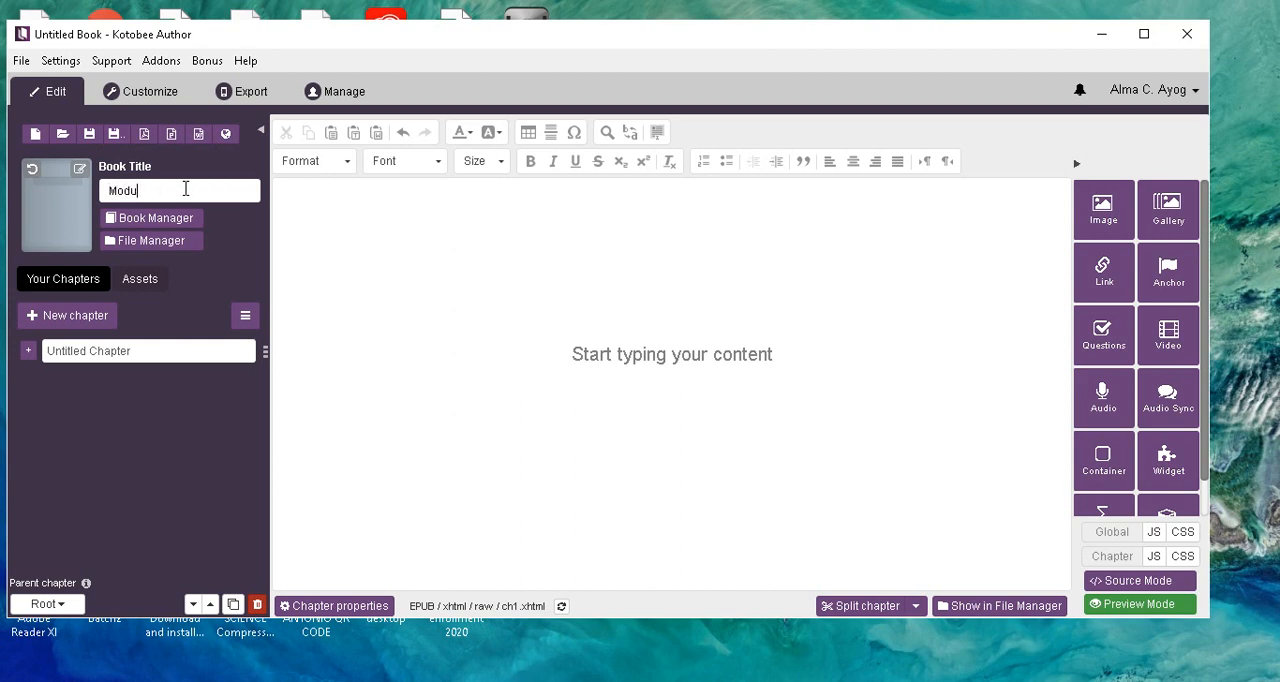
{"action": "type", "text": " in Science 6"}
{"action": "left_click", "coordinate": [148, 189]}
{"action": "type", "text": "1"}
Open the Book Manager and replace the default author with the author's full name.
{"action": "left_click", "coordinate": [170, 225]}
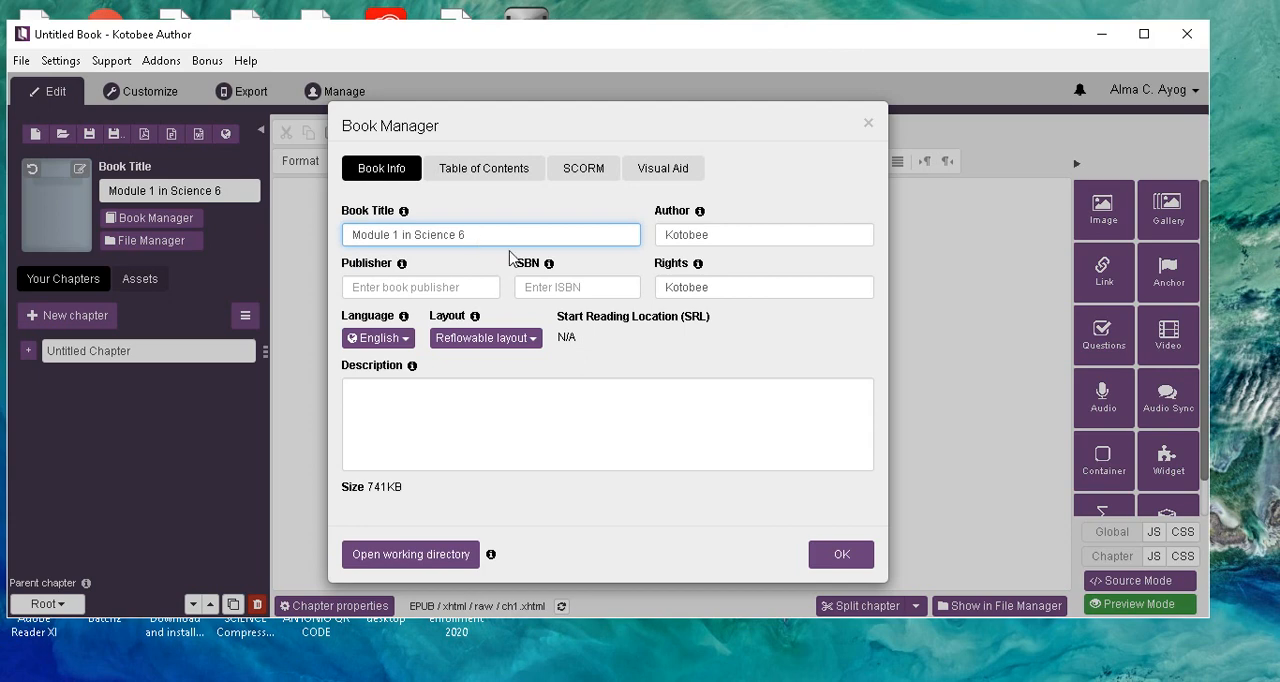
{"action": "left_click", "coordinate": [714, 234]}
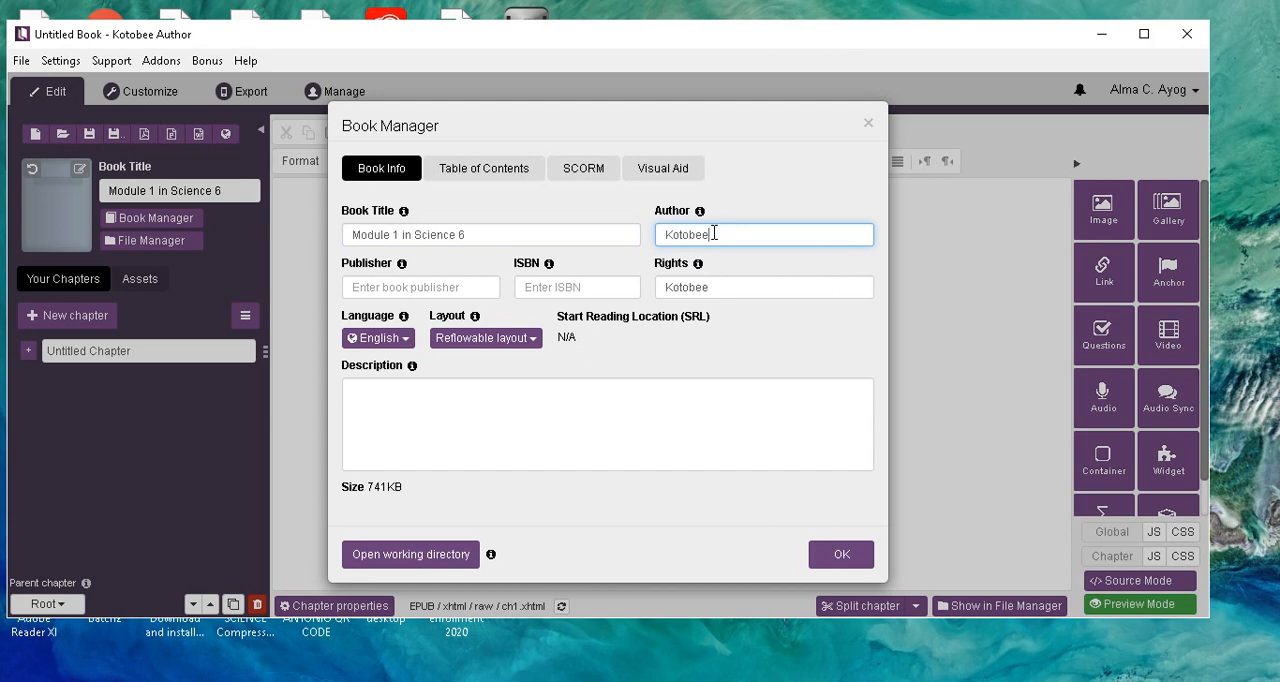
{"action": "key", "text": "BackSpace"}
{"action": "key", "text": "BackSpace"}
{"action": "key", "text": "BackSpace"}
{"action": "key", "text": "BackSpace"}
{"action": "key", "text": "BackSpace"}
{"action": "key", "text": "BackSpace"}
{"action": "key", "text": "BackSpace"}
{"action": "type", "text": "Alma C. Ayog"}
Enter "SDO Zamboanga City" as the book's publisher.
{"action": "left_click", "coordinate": [366, 288]}
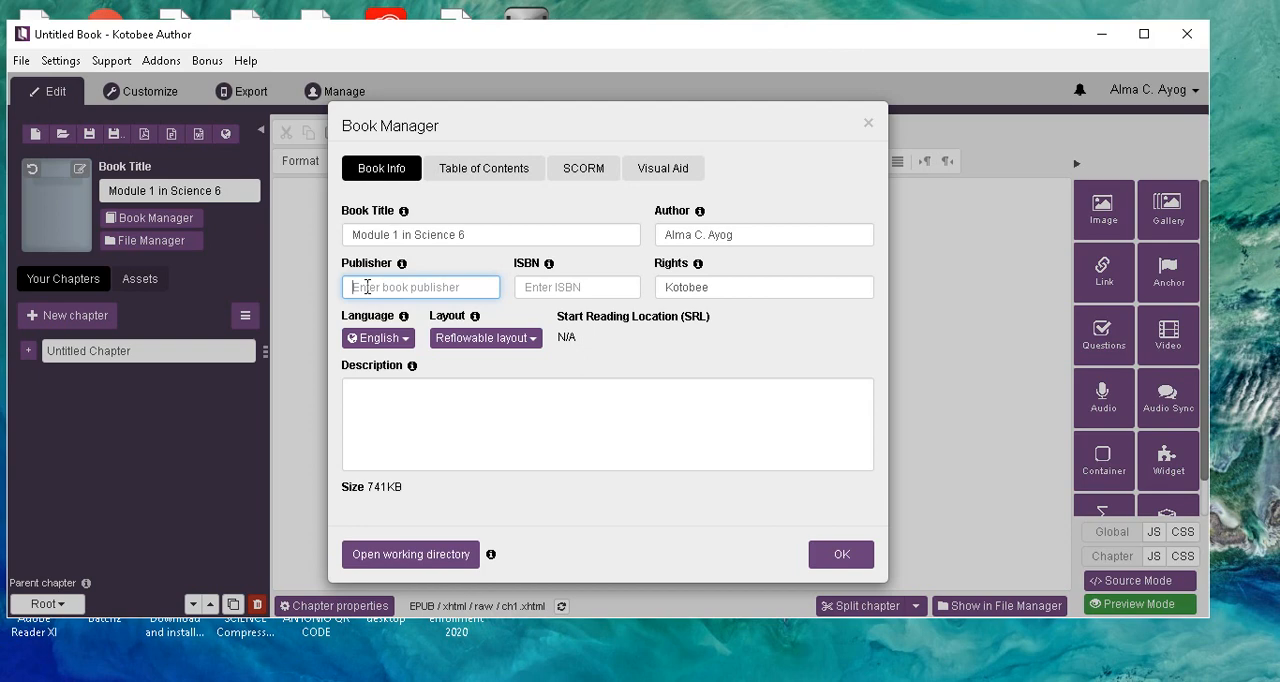
{"action": "type", "text": "SDO Zamboanga City"}
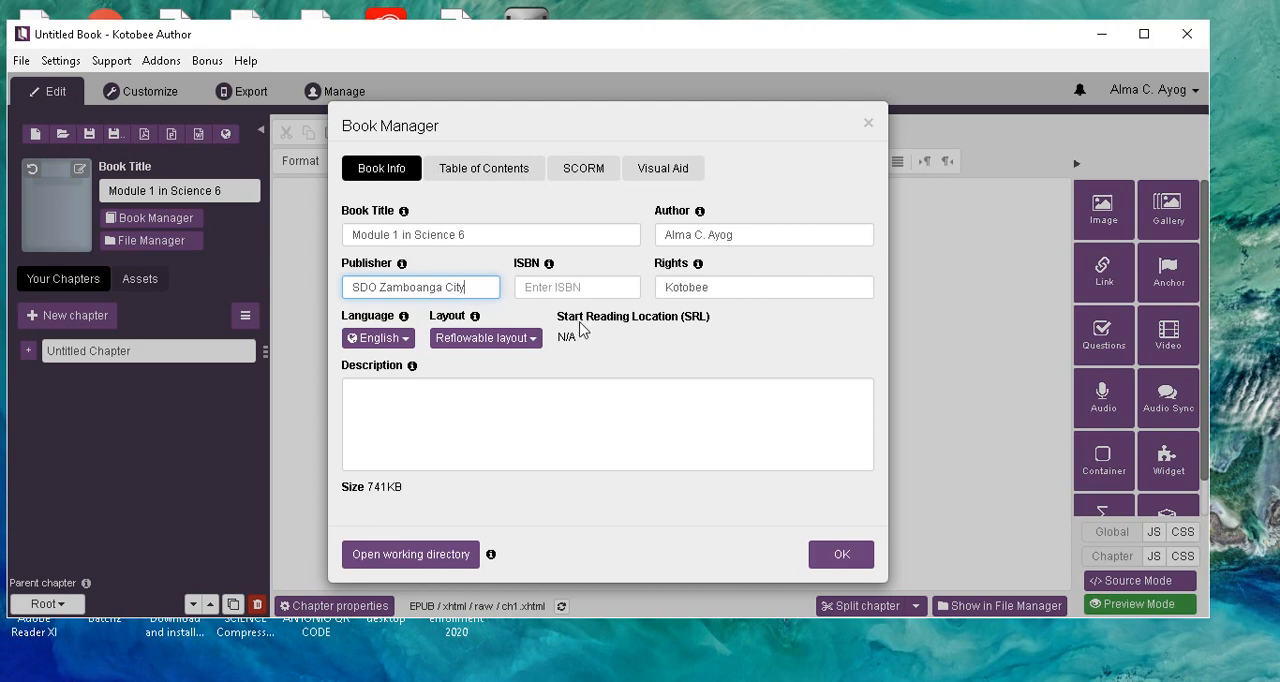
Replace the book's rights holder with "Department of Education Region".
{"action": "left_click", "coordinate": [674, 286]}
{"action": "left_click", "coordinate": [711, 288]}
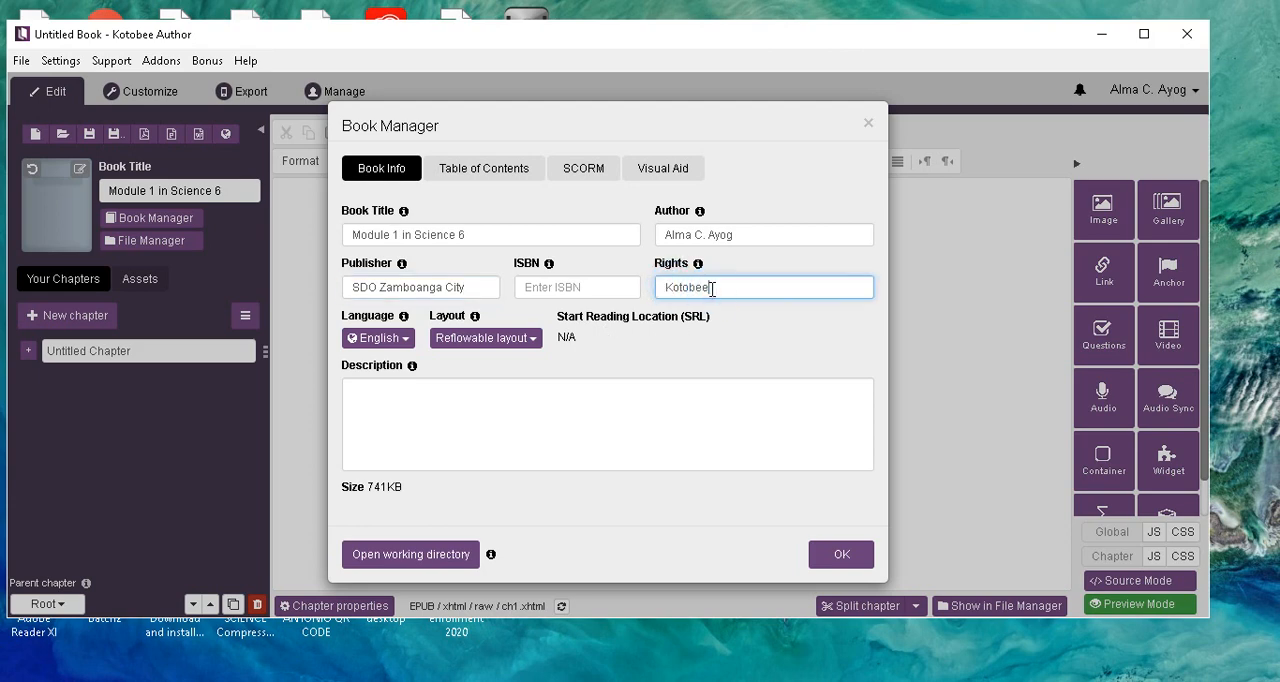
{"action": "key", "text": "BackSpace"}
{"action": "key", "text": "BackSpace"}
{"action": "key", "text": "BackSpace"}
{"action": "key", "text": "BackSpace"}
{"action": "key", "text": "BackSpace"}
{"action": "key", "text": "BackSpace"}
{"action": "key", "text": "BackSpace"}
{"action": "type", "text": "Department of Educatio"}
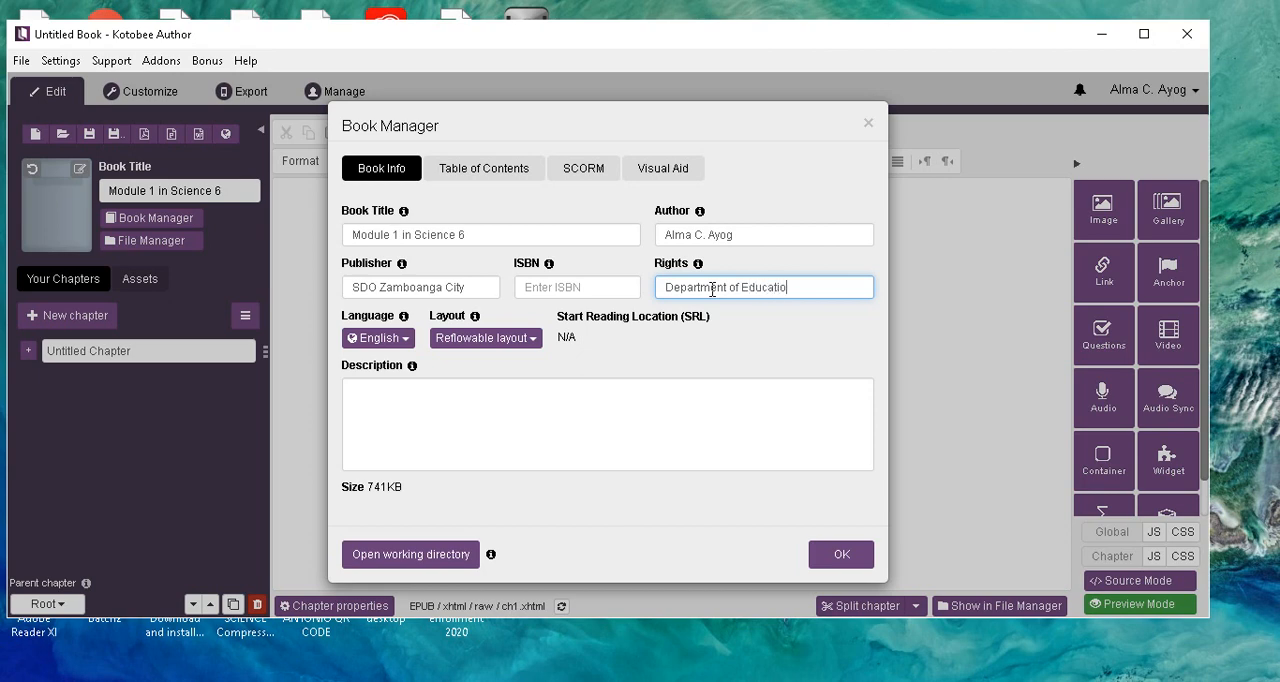
{"action": "type", "text": "n Region"}
Correct the publisher to "SDO -Zamboanga City" and complete the rights entry as "Department of Education Region IX".
{"action": "left_click", "coordinate": [380, 287]}
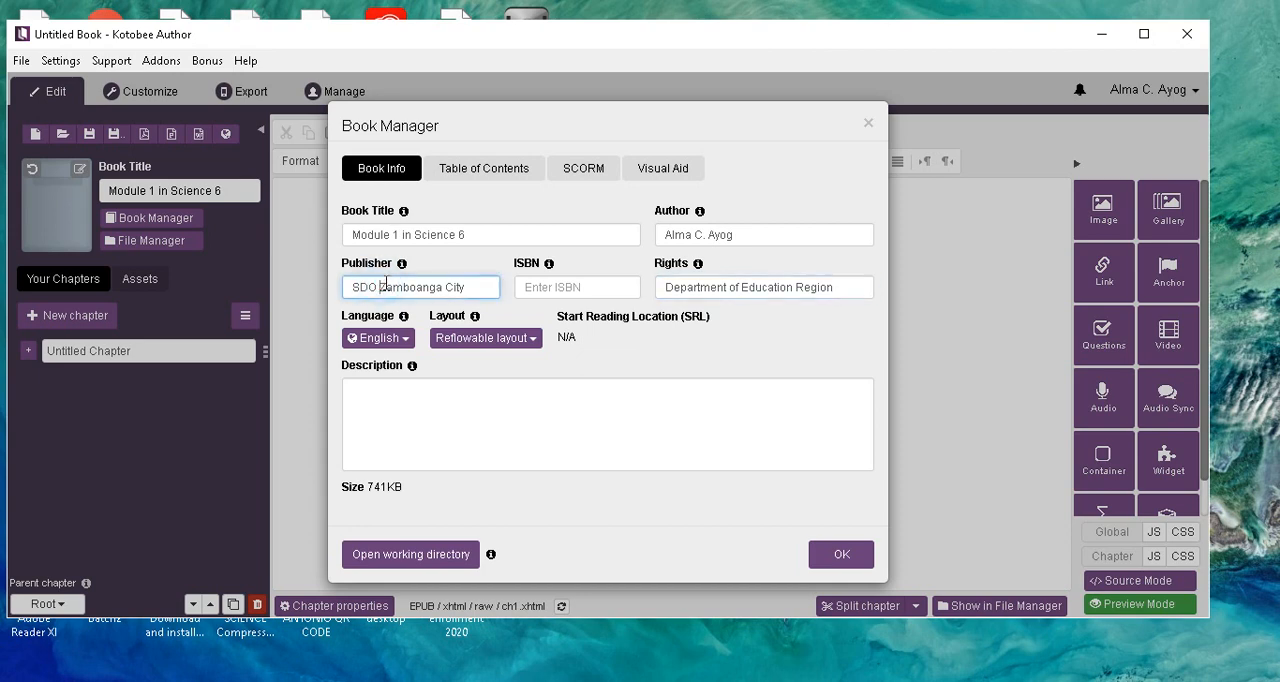
{"action": "type", "text": "-"}
{"action": "left_click", "coordinate": [840, 285]}
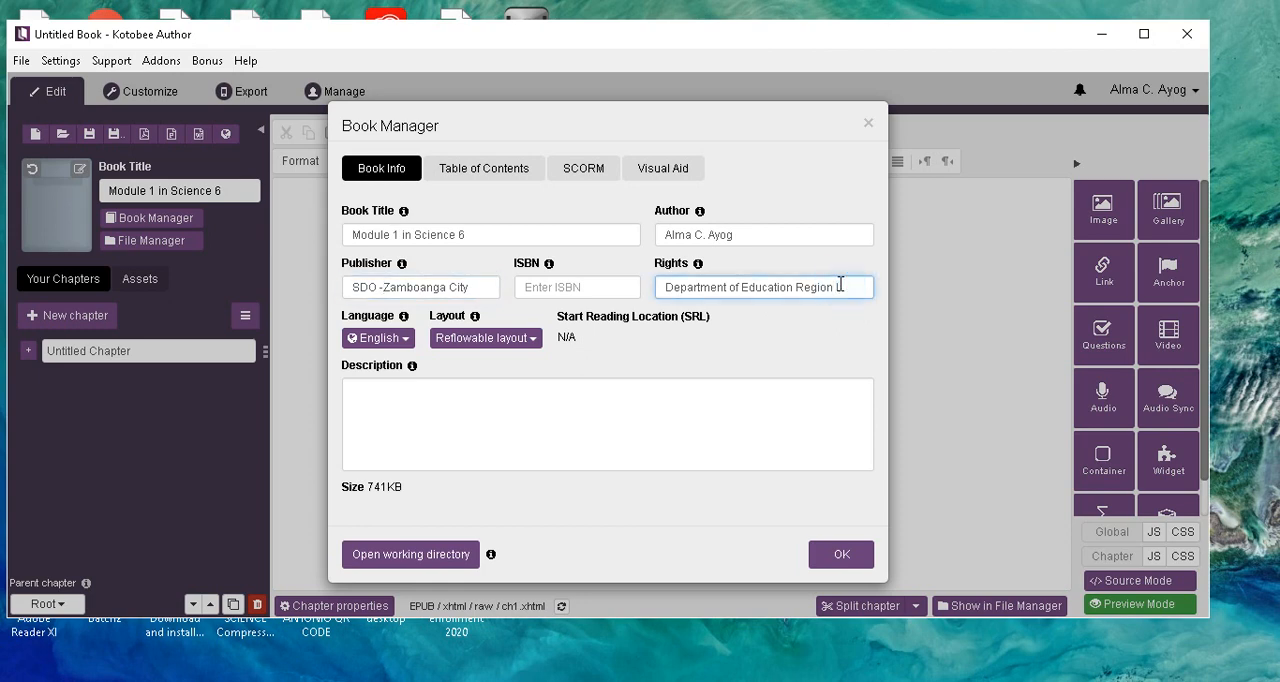
{"action": "type", "text": "IX"}
Enter the description "Module 1 in Science 6 is made to give supplementary materials for the pupils and as a guide to the learners in Science 6.".
{"action": "left_click", "coordinate": [369, 392]}
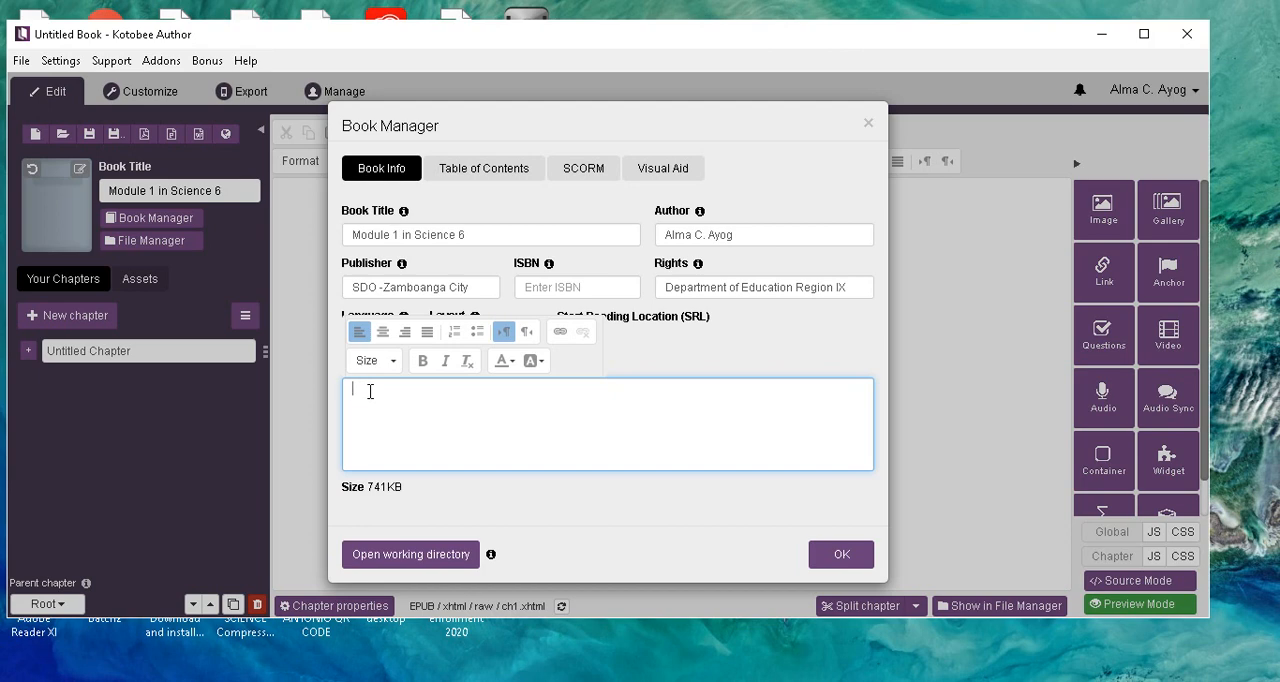
{"action": "type", "text": "Module 1 in Science 6 is made to give "}
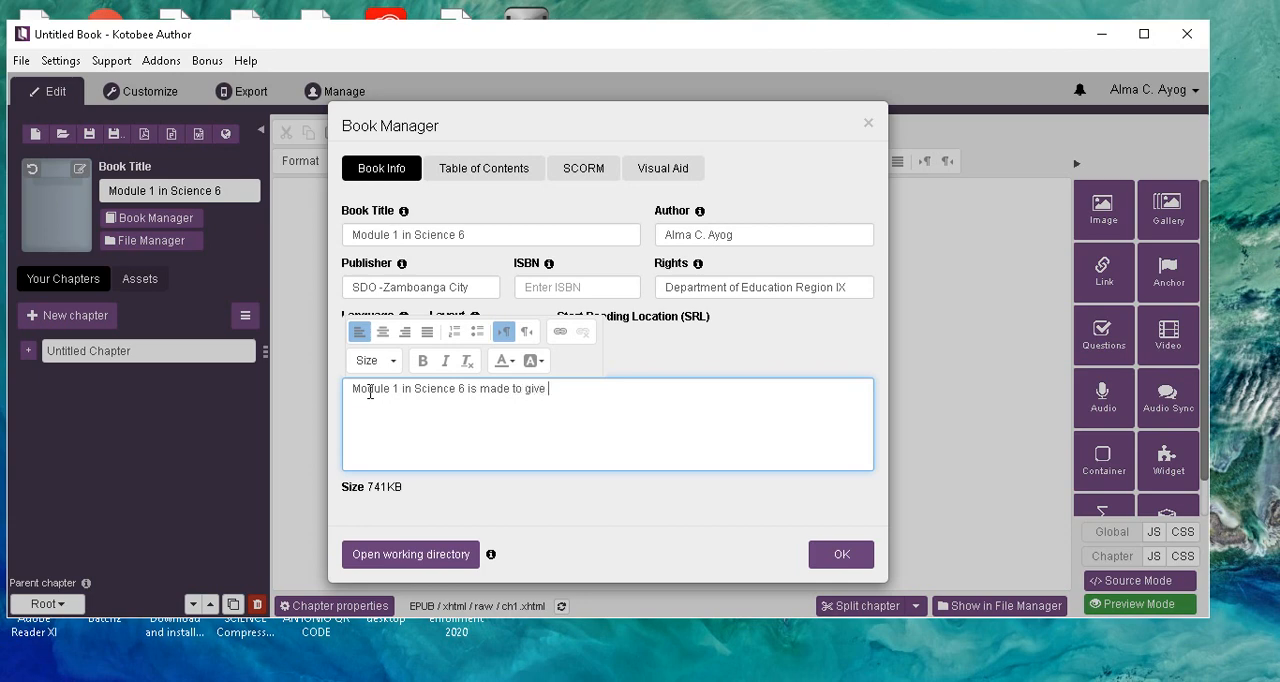
{"action": "type", "text": "su"}
{"action": "type", "text": "pplementary materials"}
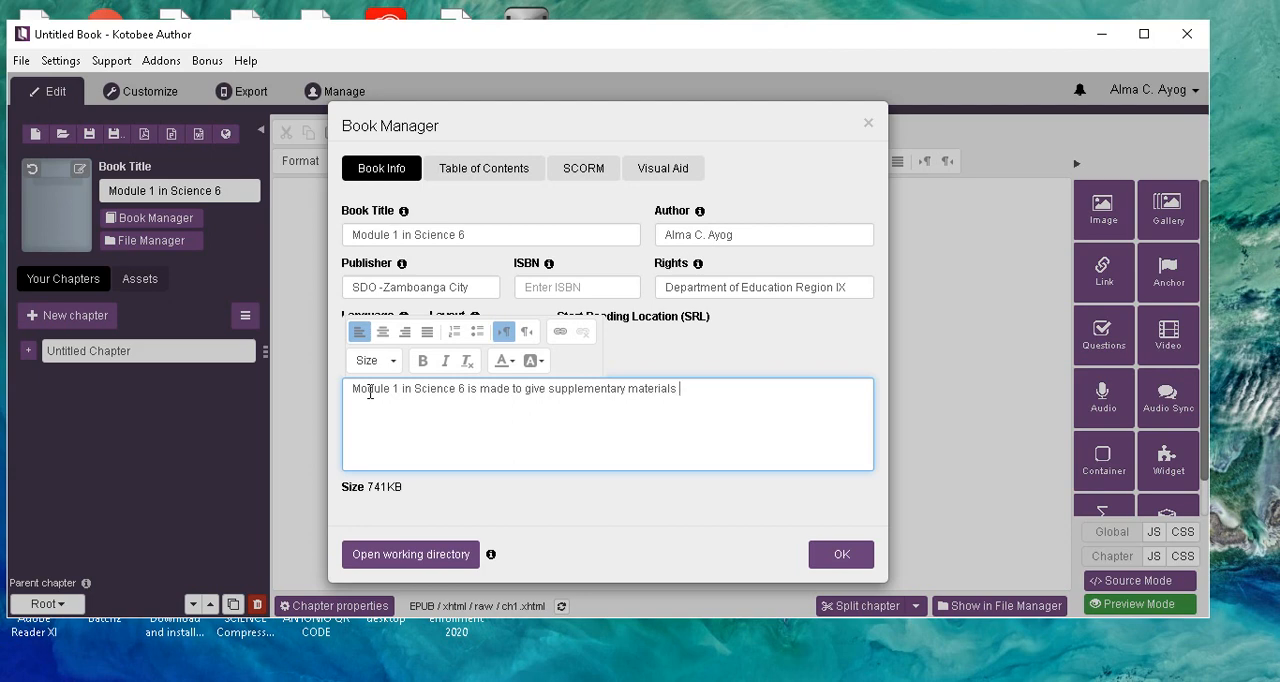
{"action": "type", "text": " for the pupils"}
{"action": "type", "text": "and as a guide "}
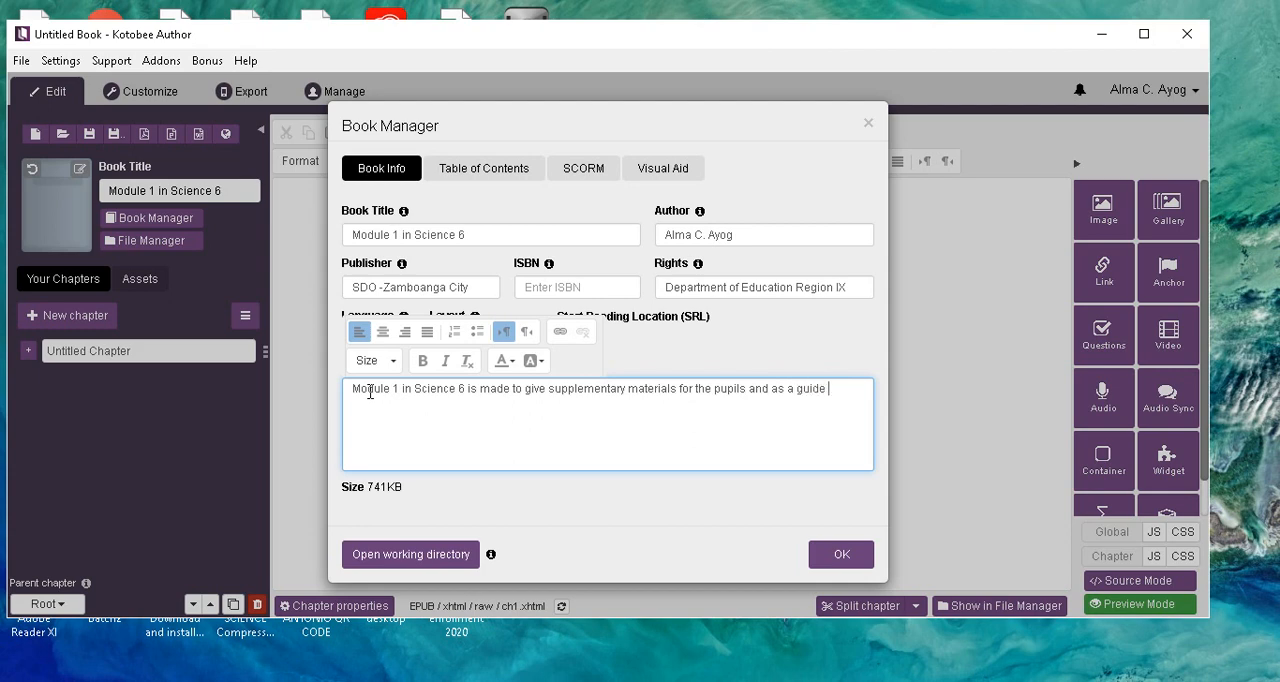
{"action": "type", "text": "to the learners in Science "}
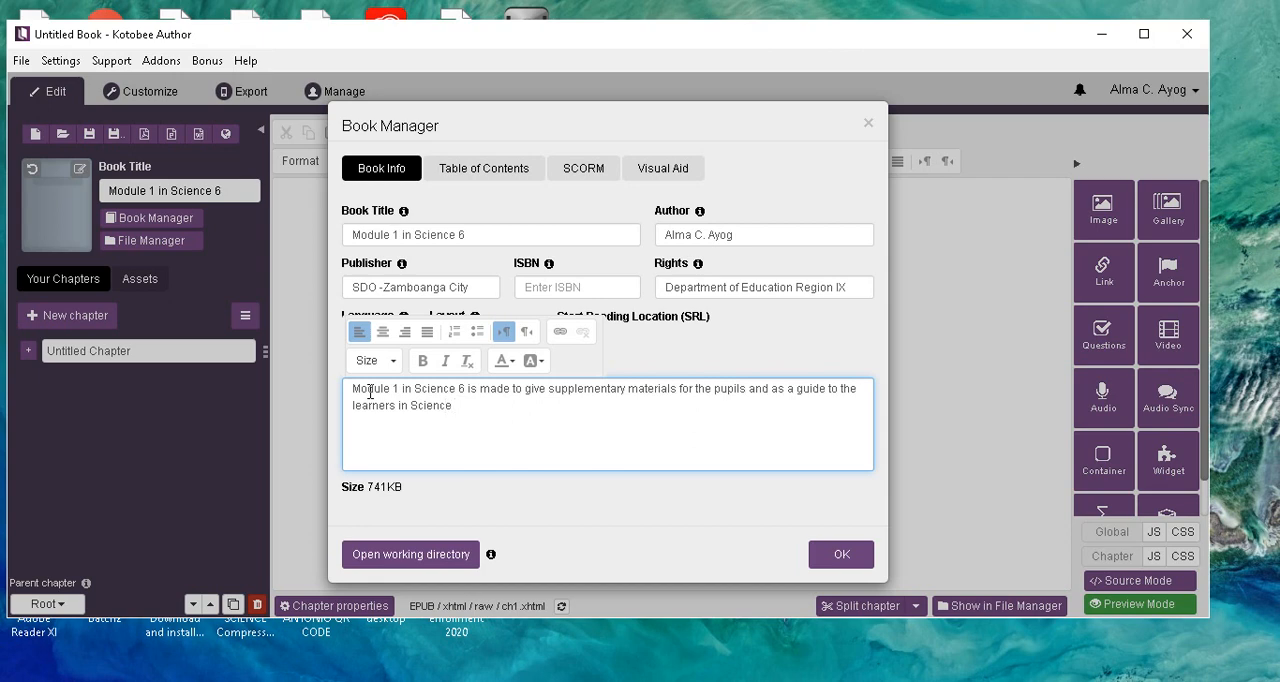
{"action": "type", "text": "6."}
{"action": "key", "text": "Return"}
Switch to SciGr6_schbased_V2.pdf in the browser and review the Grade 6 Science learning competencies by quarter and week.
{"action": "left_click", "coordinate": [485, 681]}
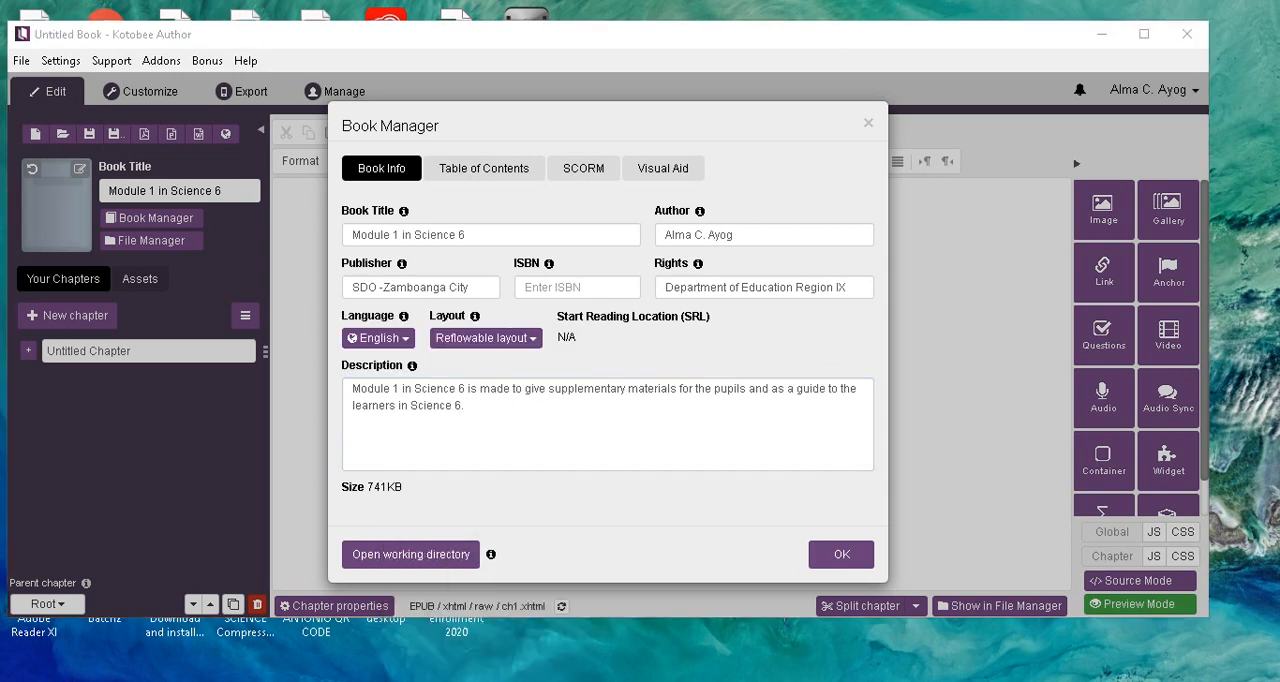
{"action": "left_click", "coordinate": [485, 681]}
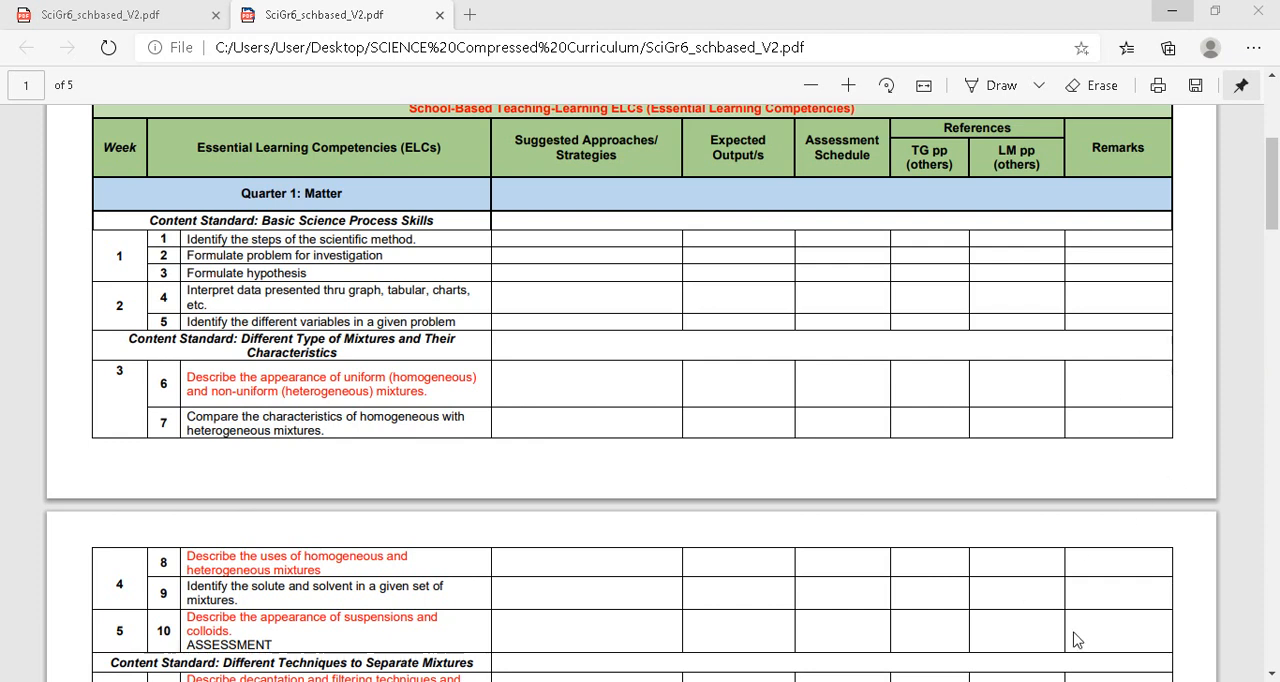
{"action": "left_click", "coordinate": [1274, 169]}
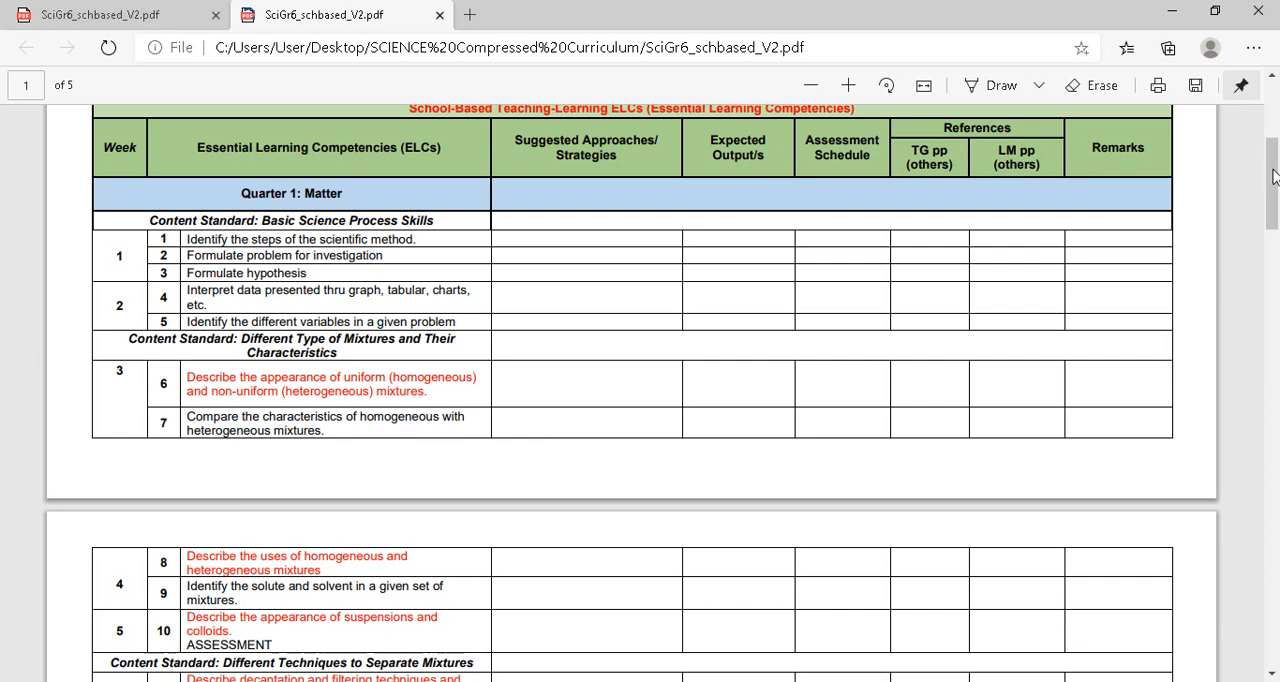
{"action": "left_click_drag", "start_coordinate": [1274, 177], "coordinate": [1277, 160]}
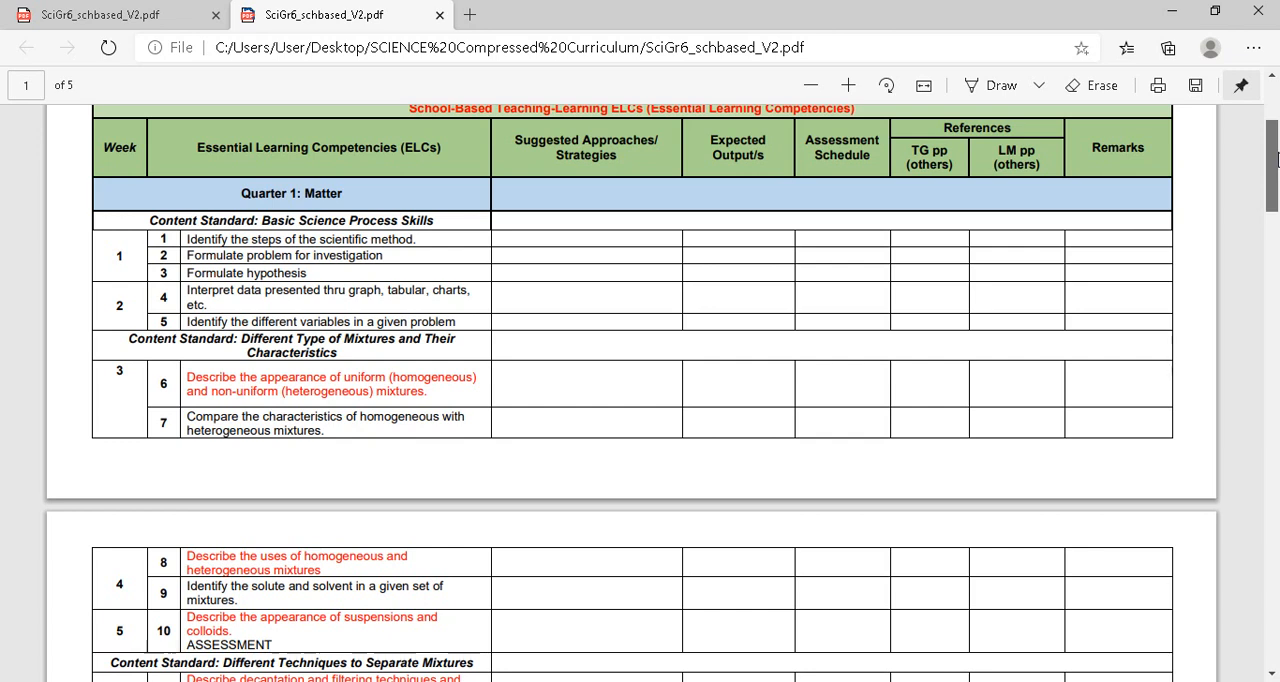
{"action": "scroll", "coordinate": [1274, 160], "scroll_direction": "up", "scroll_amount": 1}
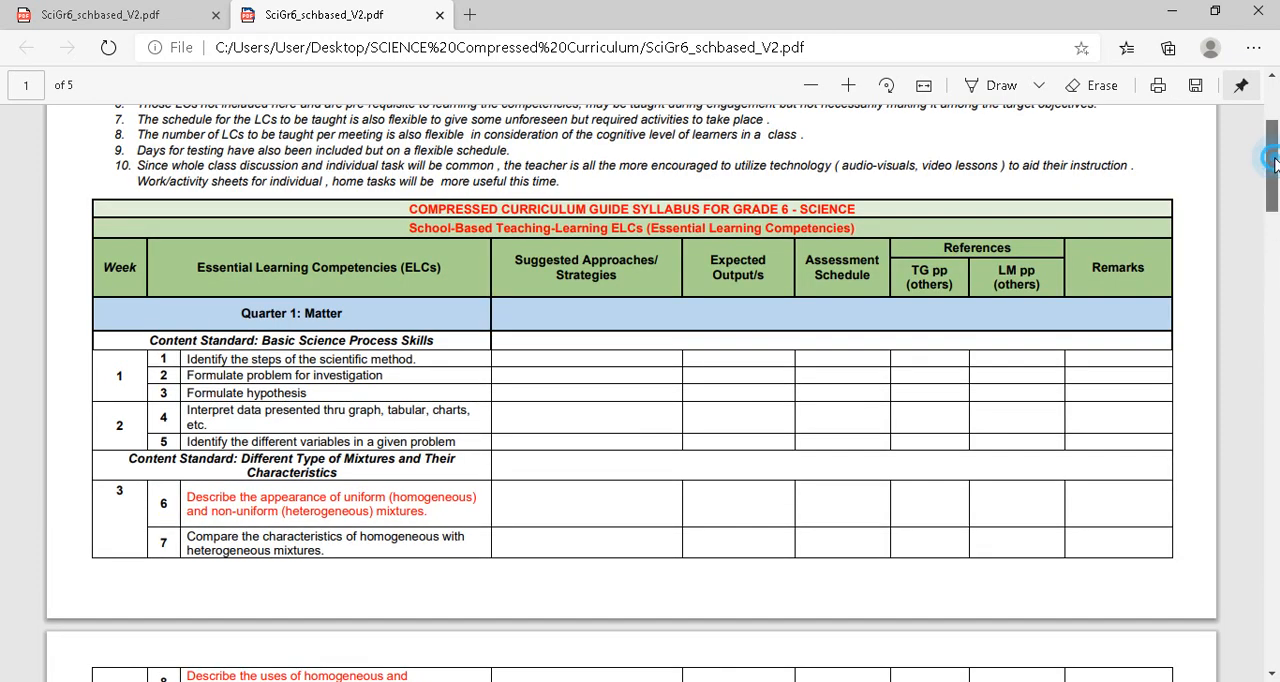
{"action": "left_click_drag", "start_coordinate": [1272, 178], "coordinate": [1267, 374]}
{"action": "left_click", "coordinate": [1271, 672]}
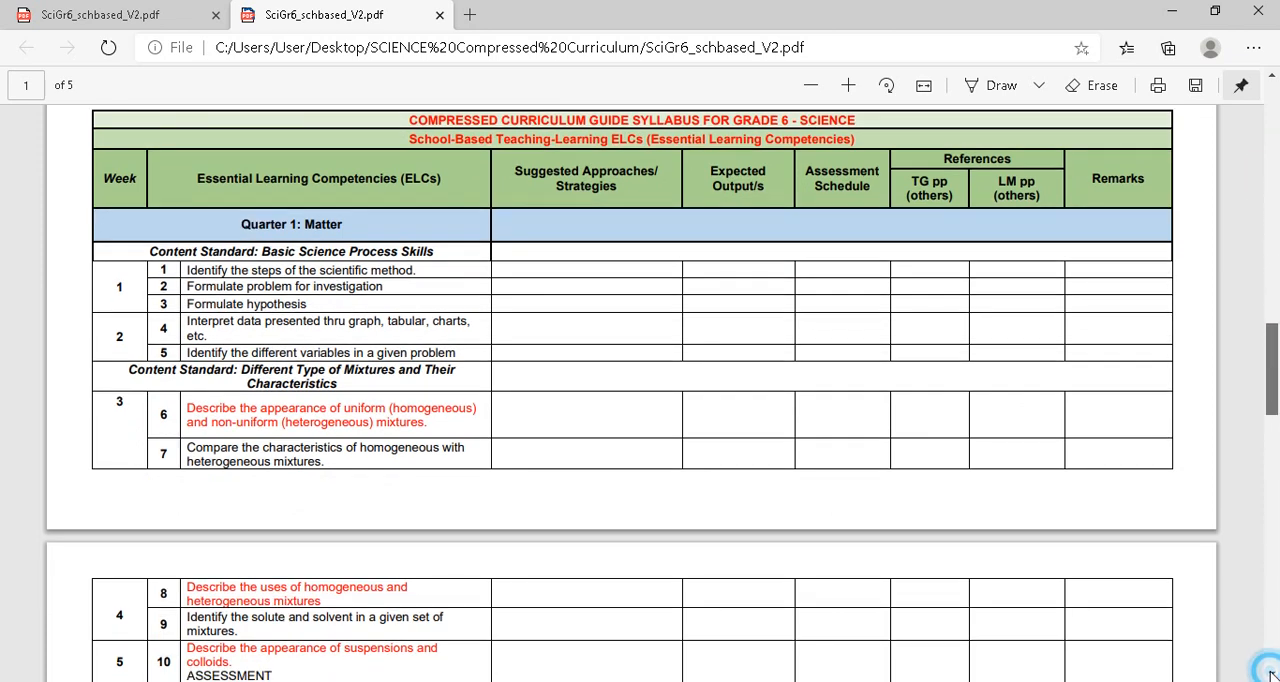
{"action": "left_click", "coordinate": [1271, 673]}
{"action": "left_click", "coordinate": [1271, 673]}
{"action": "left_click", "coordinate": [1271, 673]}
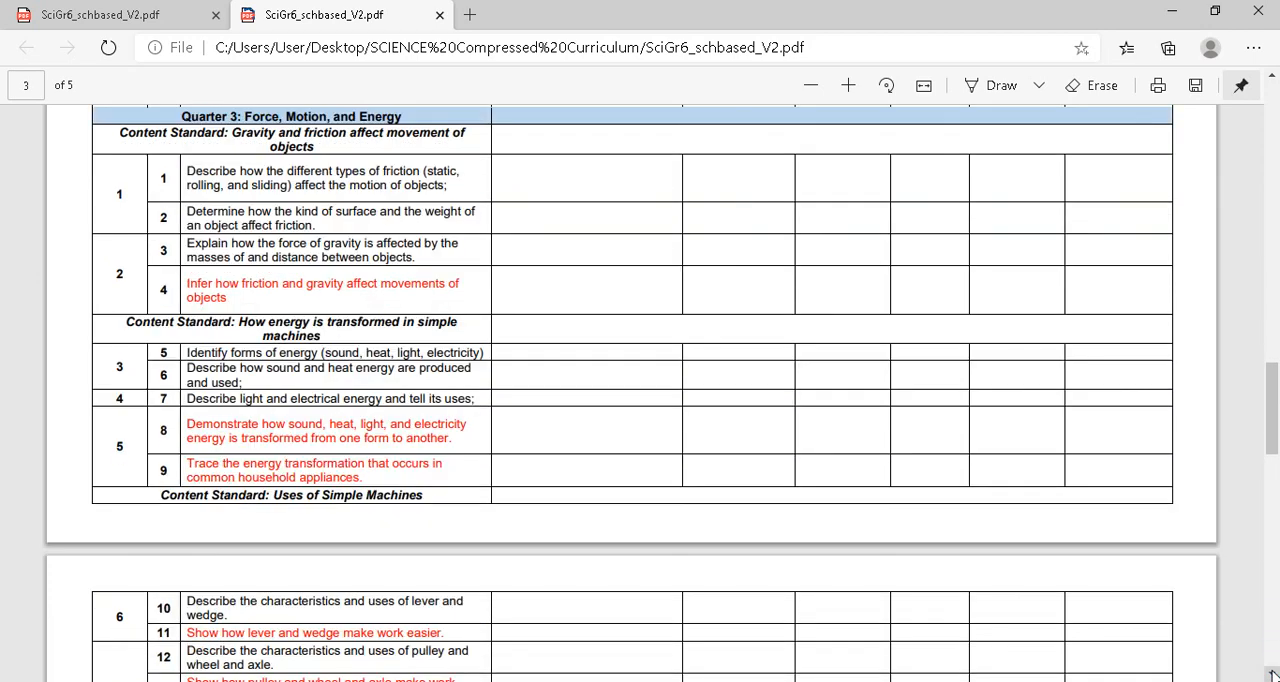
{"action": "left_click", "coordinate": [1271, 673]}
{"action": "left_click", "coordinate": [1271, 672]}
{"action": "left_click", "coordinate": [1271, 672]}
{"action": "left_click", "coordinate": [1271, 672]}
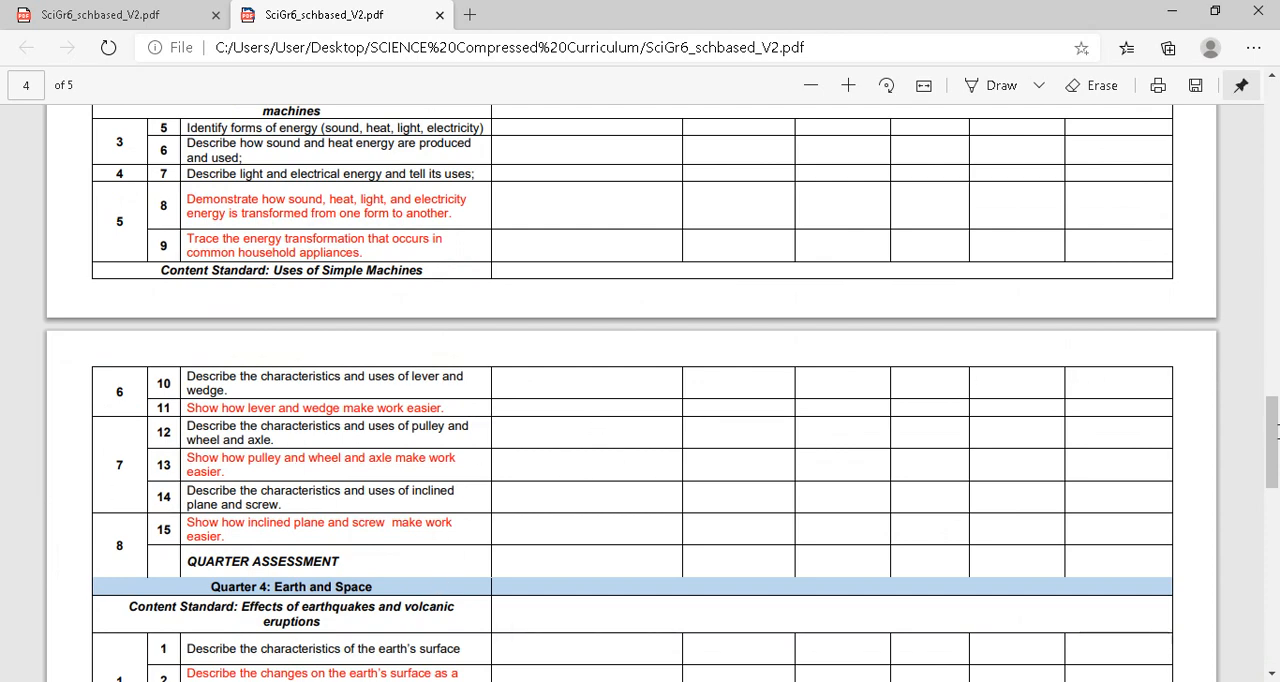
{"action": "left_click_drag", "start_coordinate": [1273, 456], "coordinate": [1273, 178]}
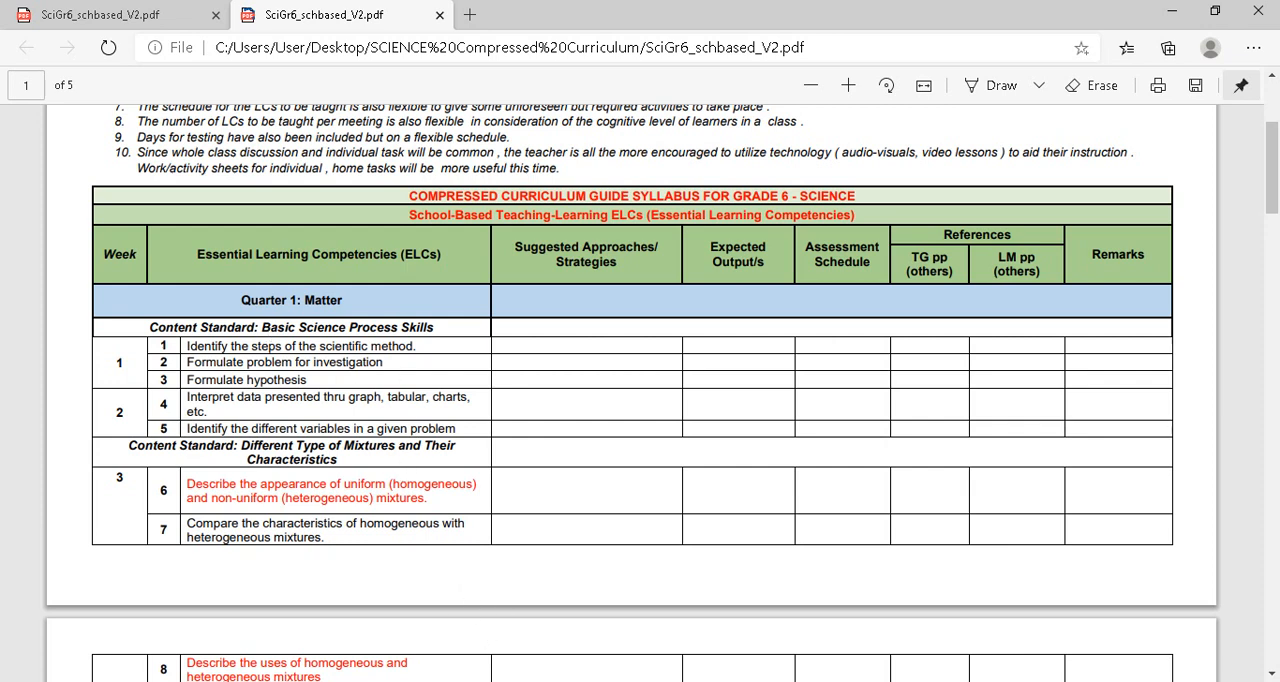
Back in Kotobee Author, add the description paragraph "This module is composed of 2 lessons that should be finished in two weeks." and accept the book information.
{"action": "mouse_move", "coordinate": [805, 681]}
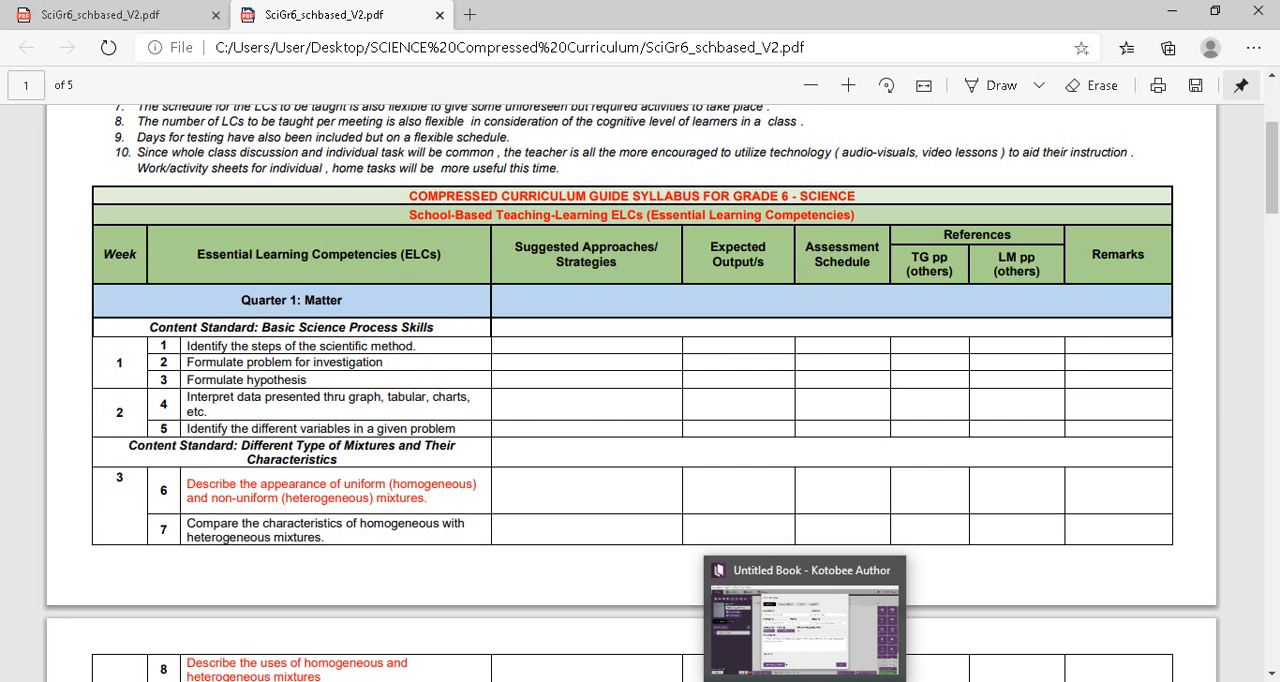
{"action": "left_click", "coordinate": [805, 681]}
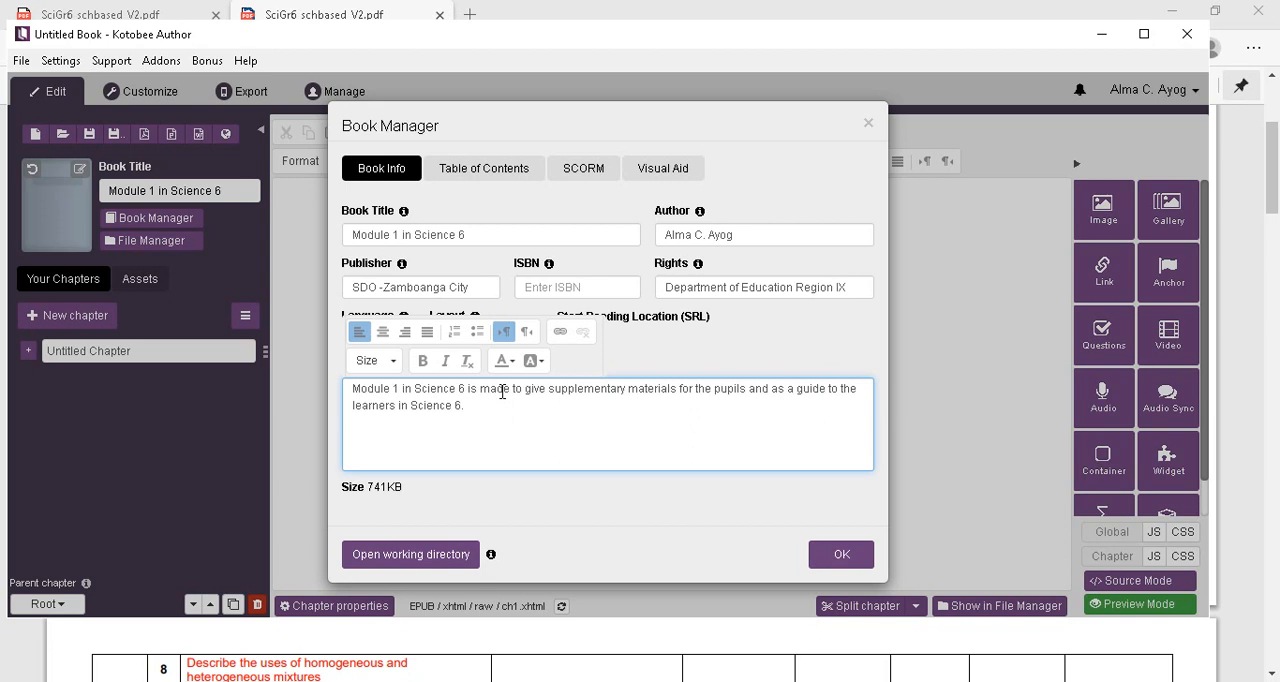
{"action": "type", "text": "This"}
{"action": "type", "text": "module is composed of"}
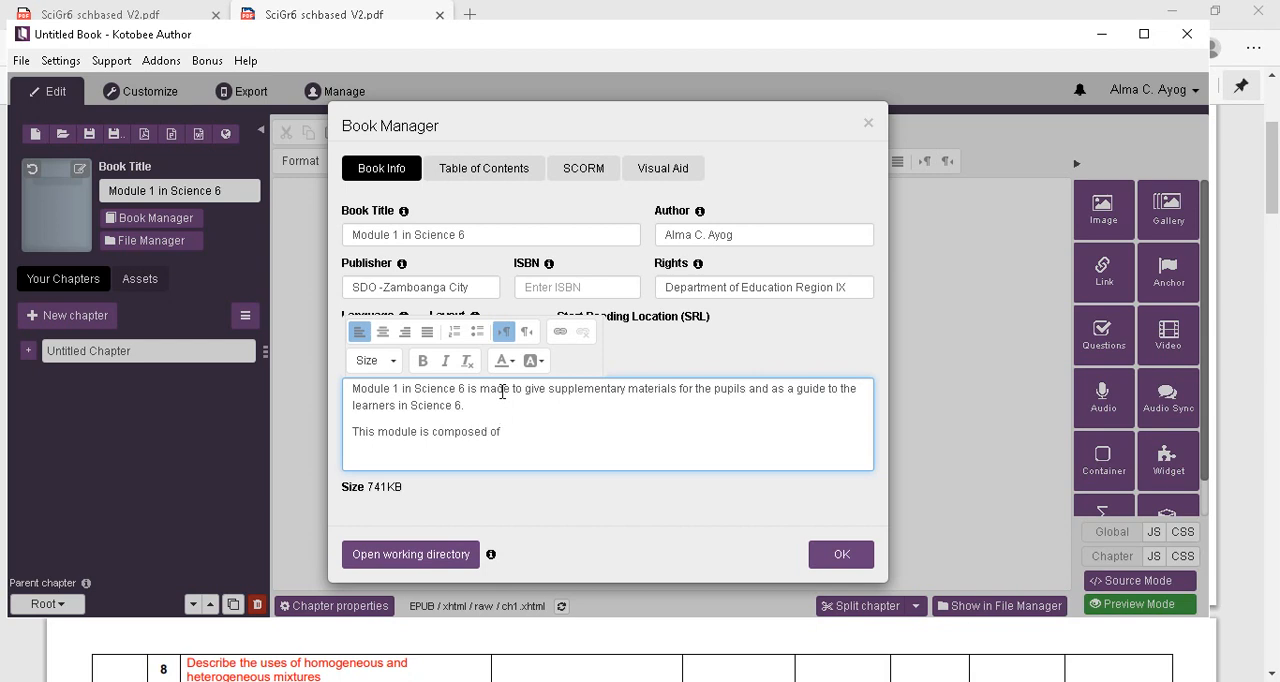
{"action": "type", "text": " 2 lessons that should be"}
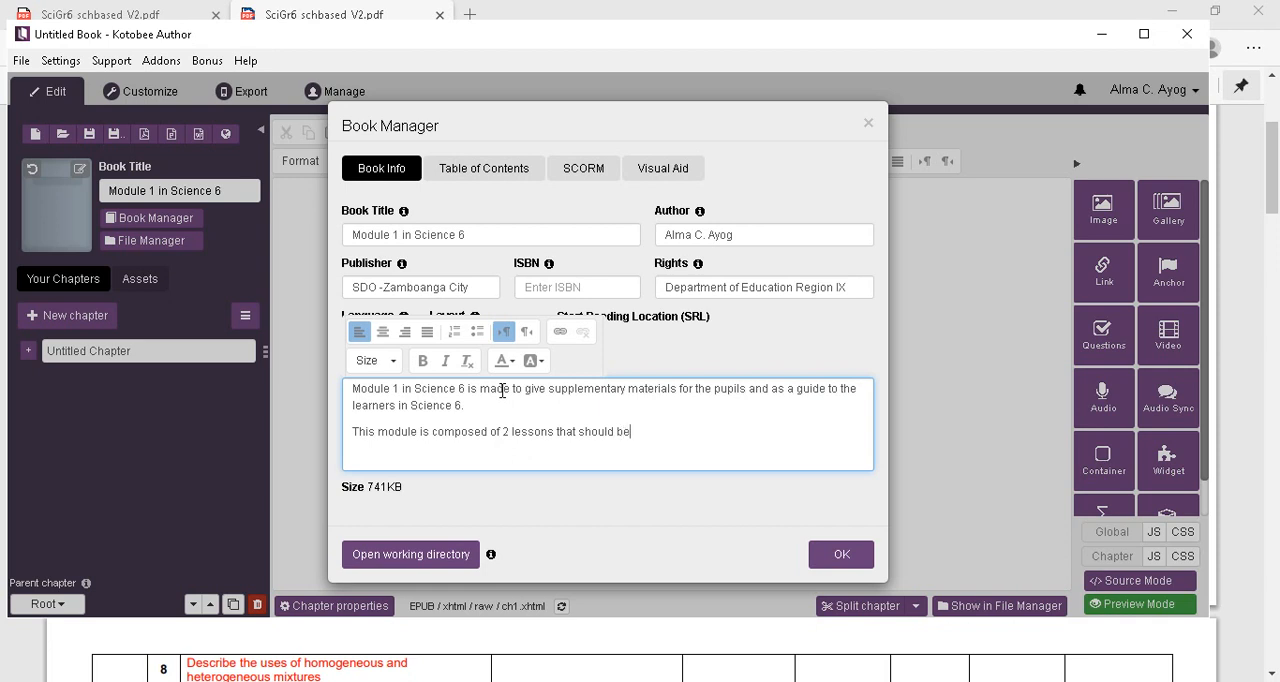
{"action": "type", "text": " finished in two weeks."}
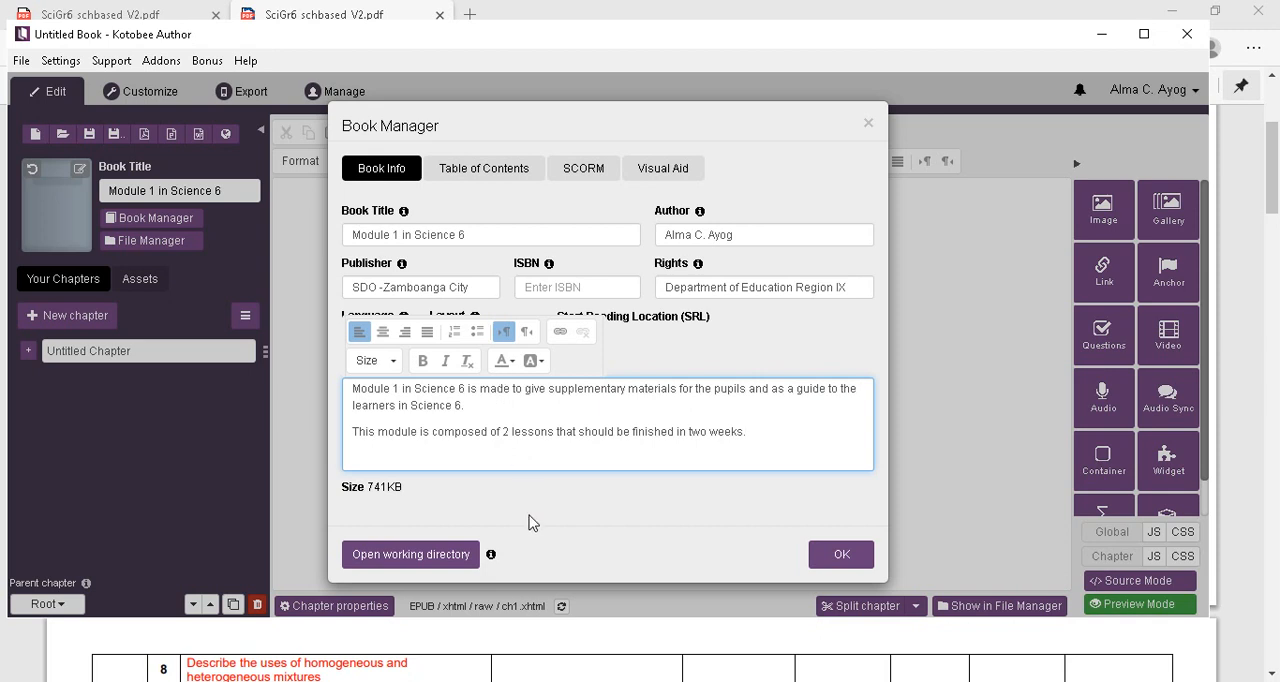
{"action": "left_click", "coordinate": [840, 558]}
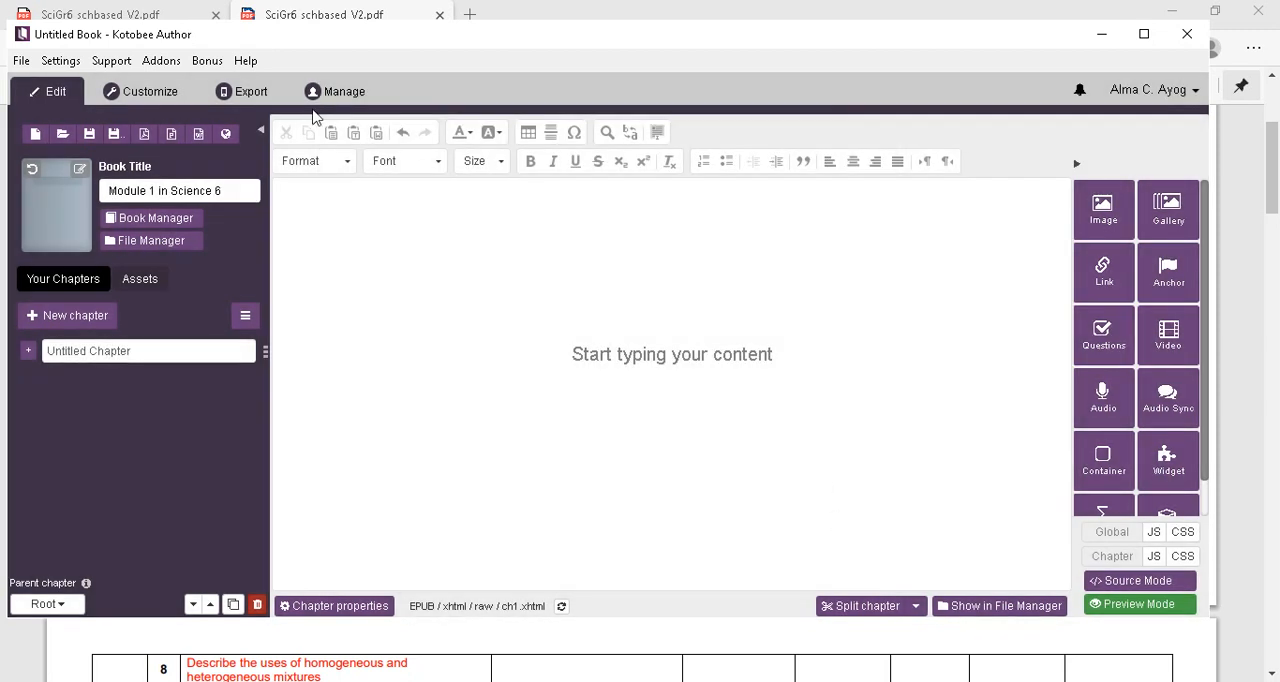
Turn on the autogenerated table of contents page in the book settings and accept the changes.
{"action": "left_click", "coordinate": [141, 222]}
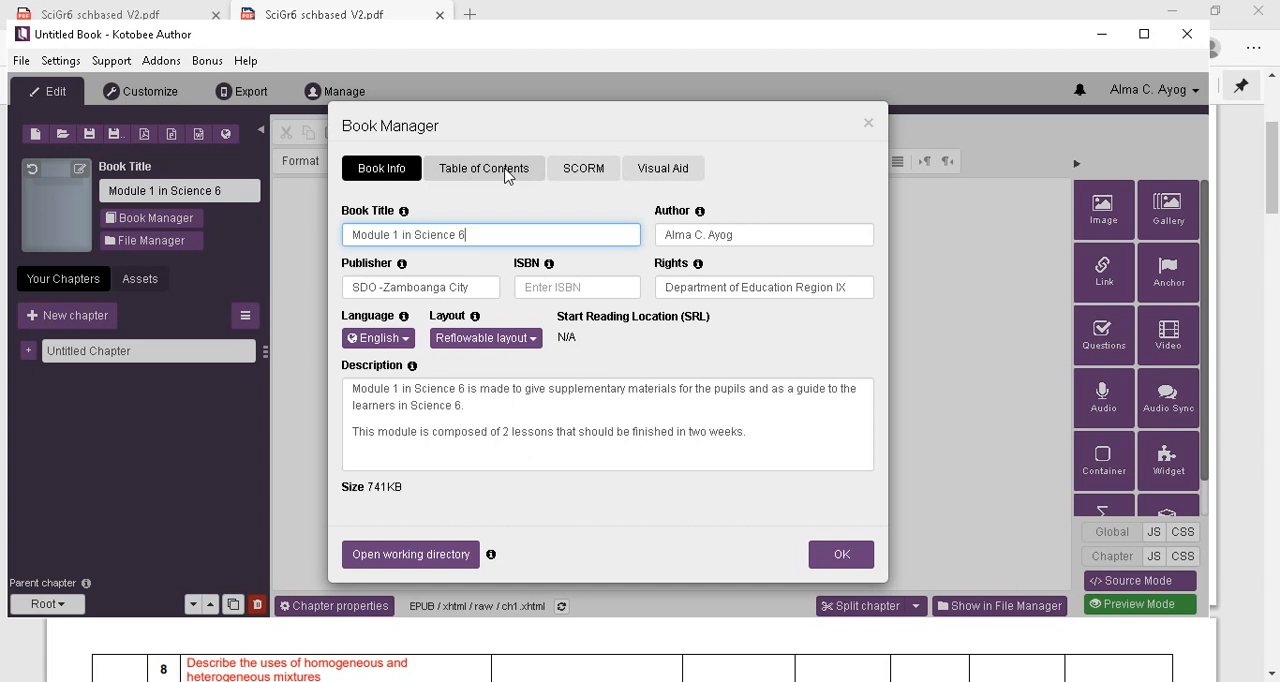
{"action": "left_click", "coordinate": [507, 172]}
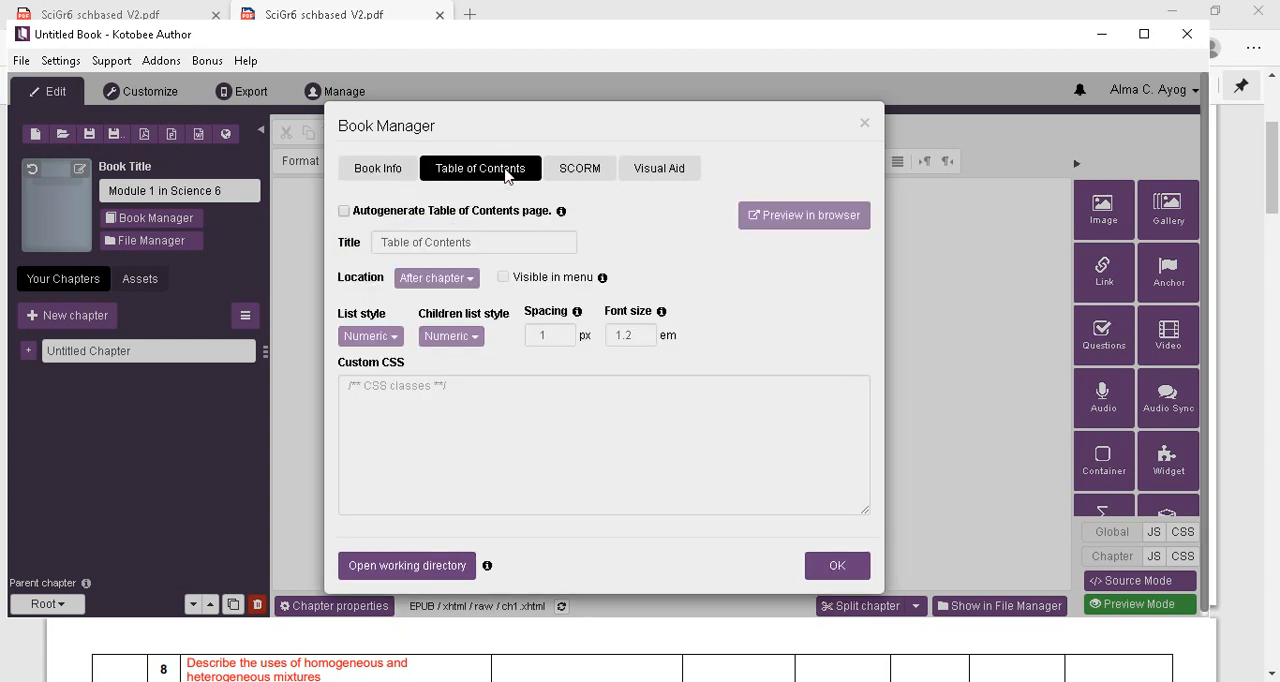
{"action": "left_click", "coordinate": [344, 213]}
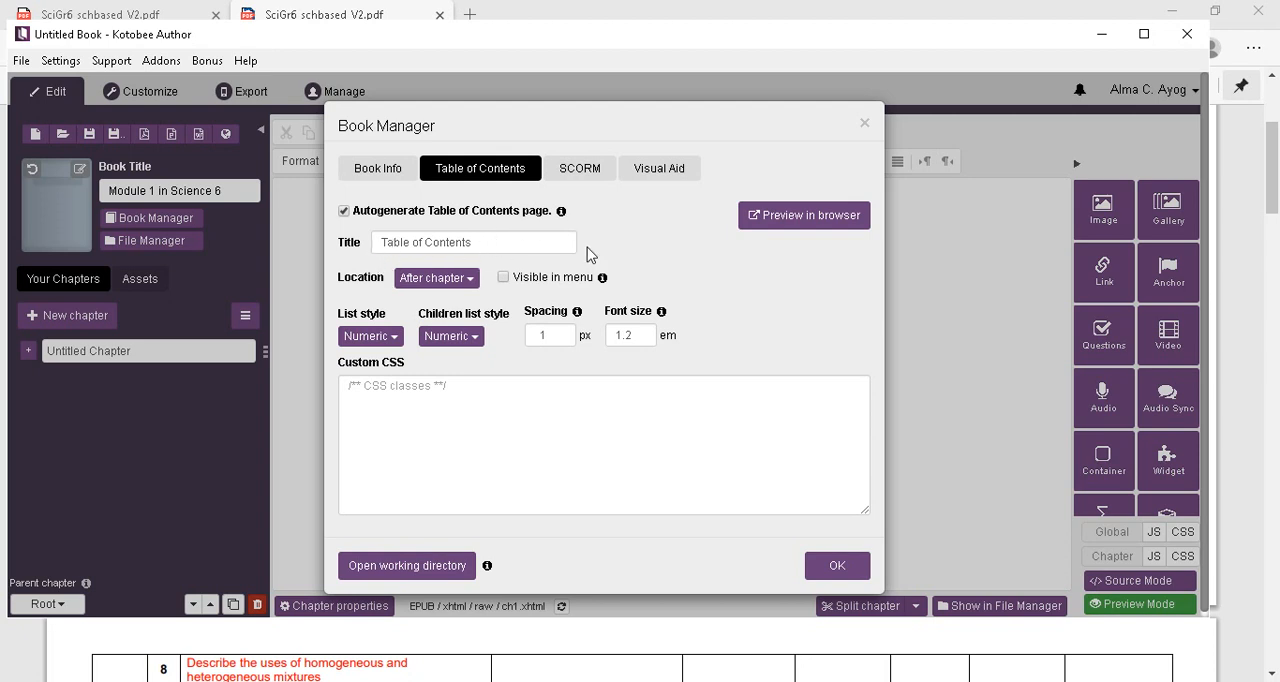
{"action": "left_click", "coordinate": [838, 566]}
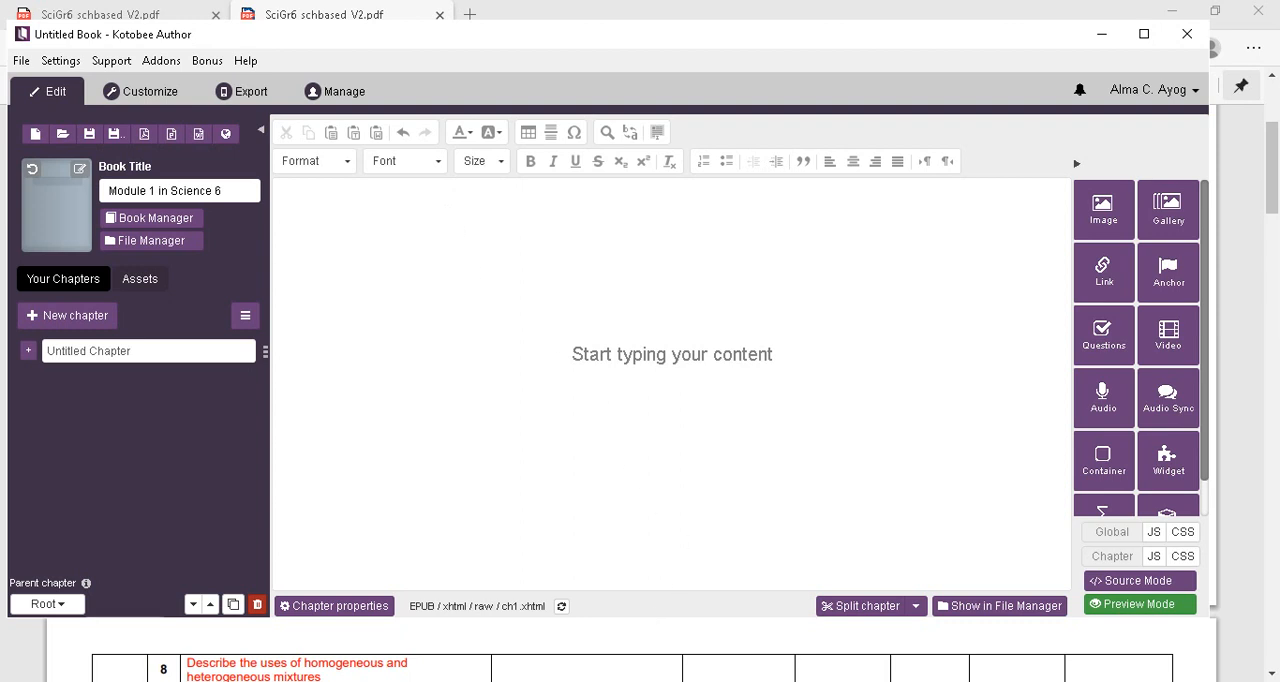
Switch to Presentation1 in PowerPoint and maximize its window to show the Module 1 in Science cover slide.
{"action": "mouse_move", "coordinate": [667, 681]}
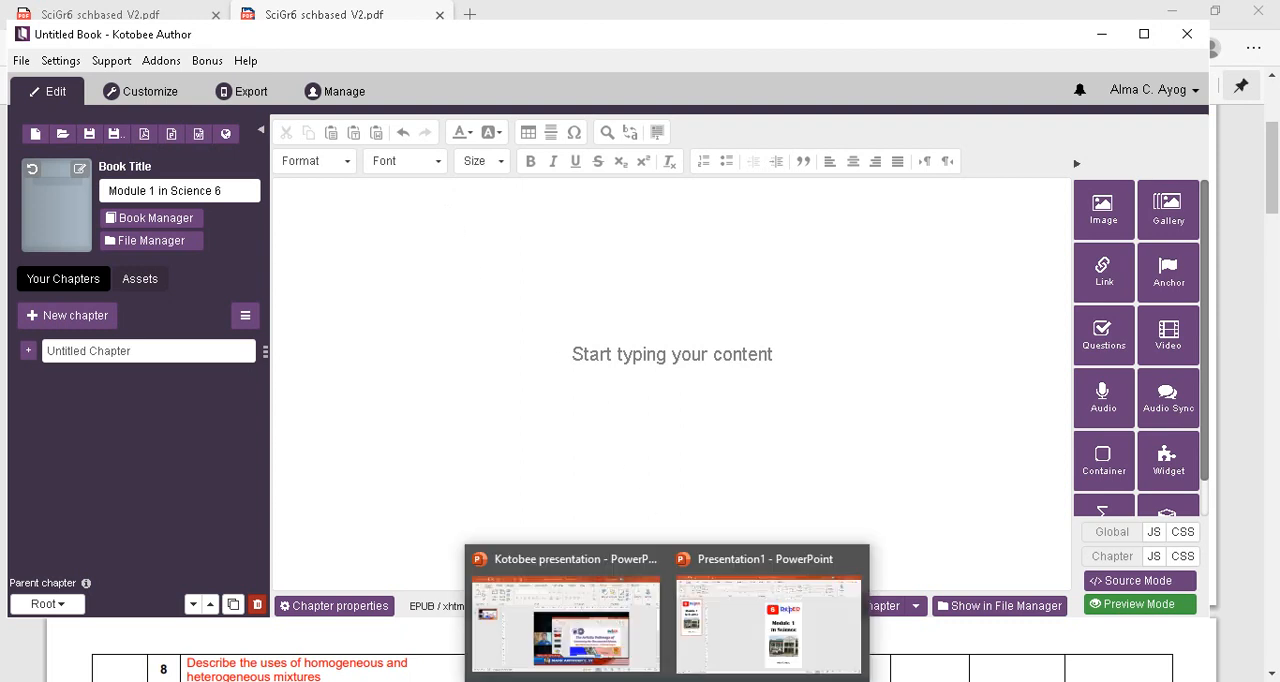
{"action": "left_click", "coordinate": [667, 681]}
{"action": "left_click", "coordinate": [755, 638]}
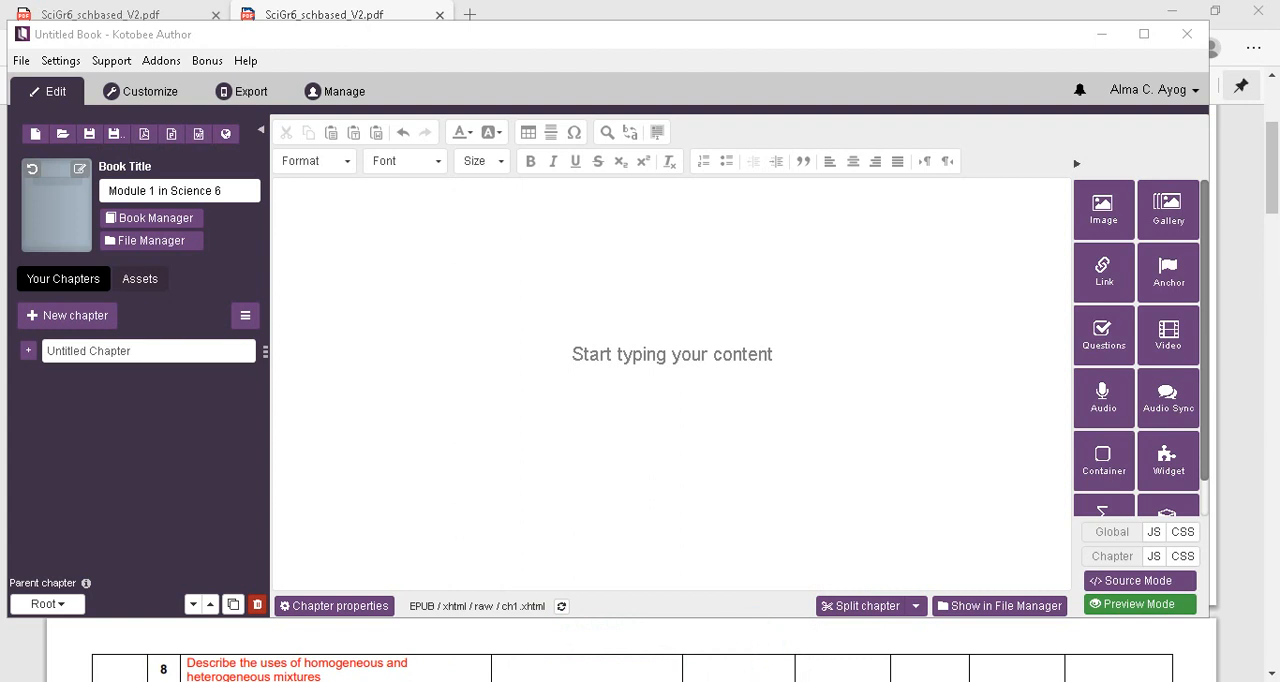
{"action": "mouse_move", "coordinate": [667, 681]}
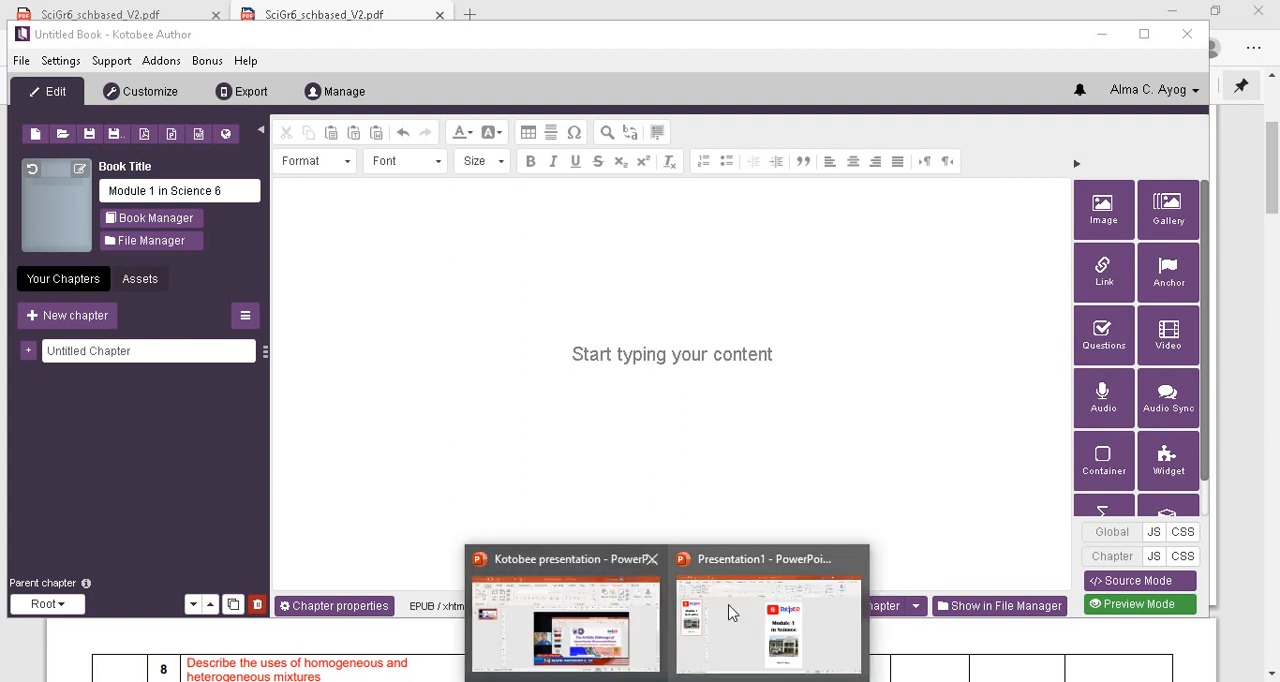
{"action": "left_click", "coordinate": [743, 609]}
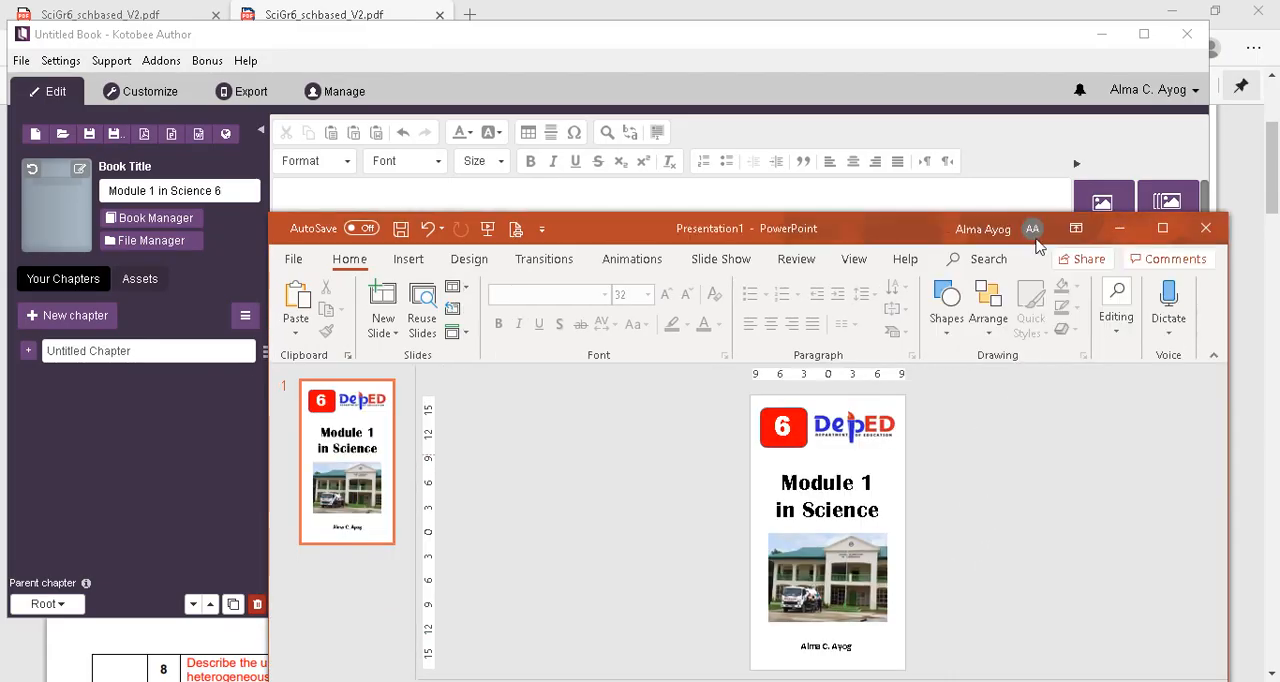
{"action": "left_click", "coordinate": [866, 138]}
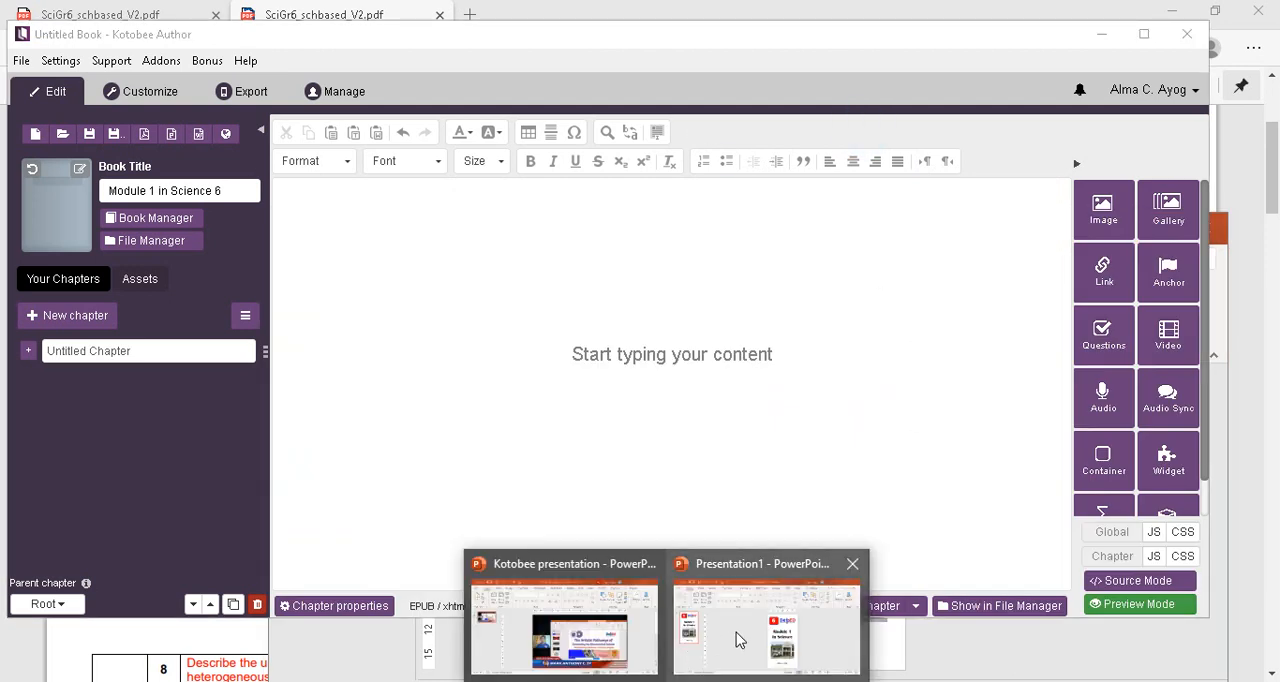
{"action": "left_click", "coordinate": [737, 637]}
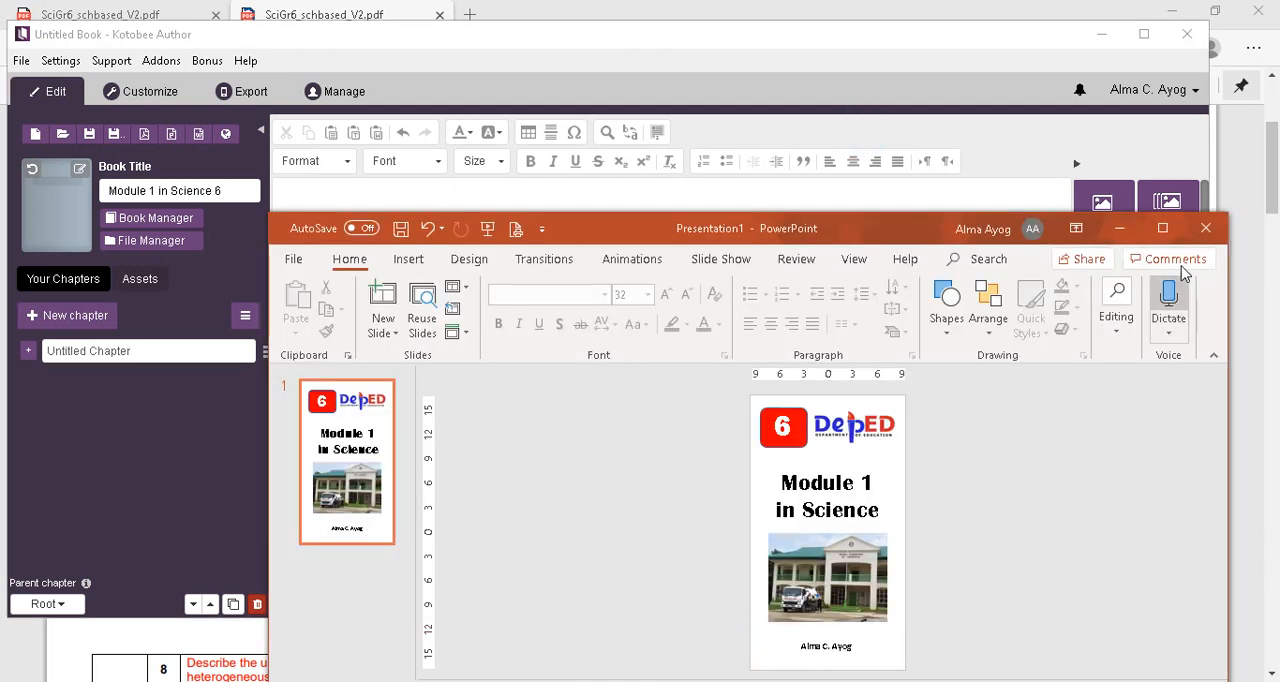
{"action": "left_click", "coordinate": [1162, 228]}
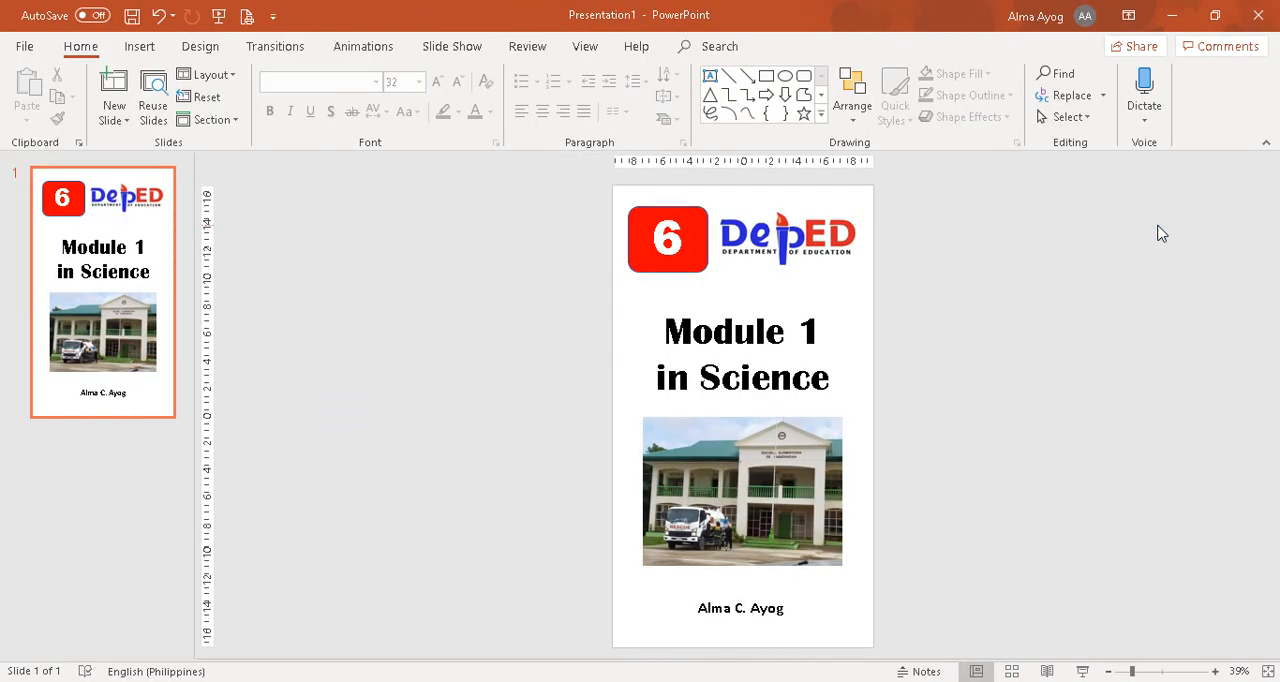
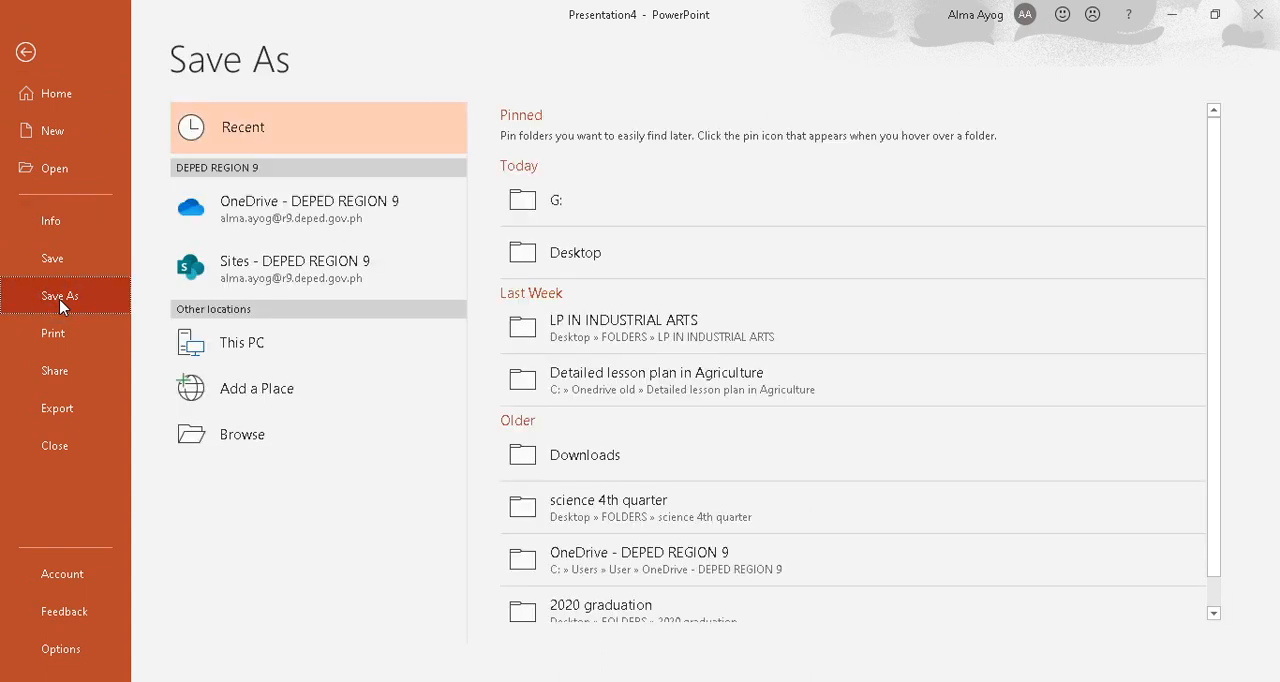
Start saving the cover presentation under the name "Book Cover in Science 6" in the Desktop folder.
{"action": "left_click", "coordinate": [255, 448]}
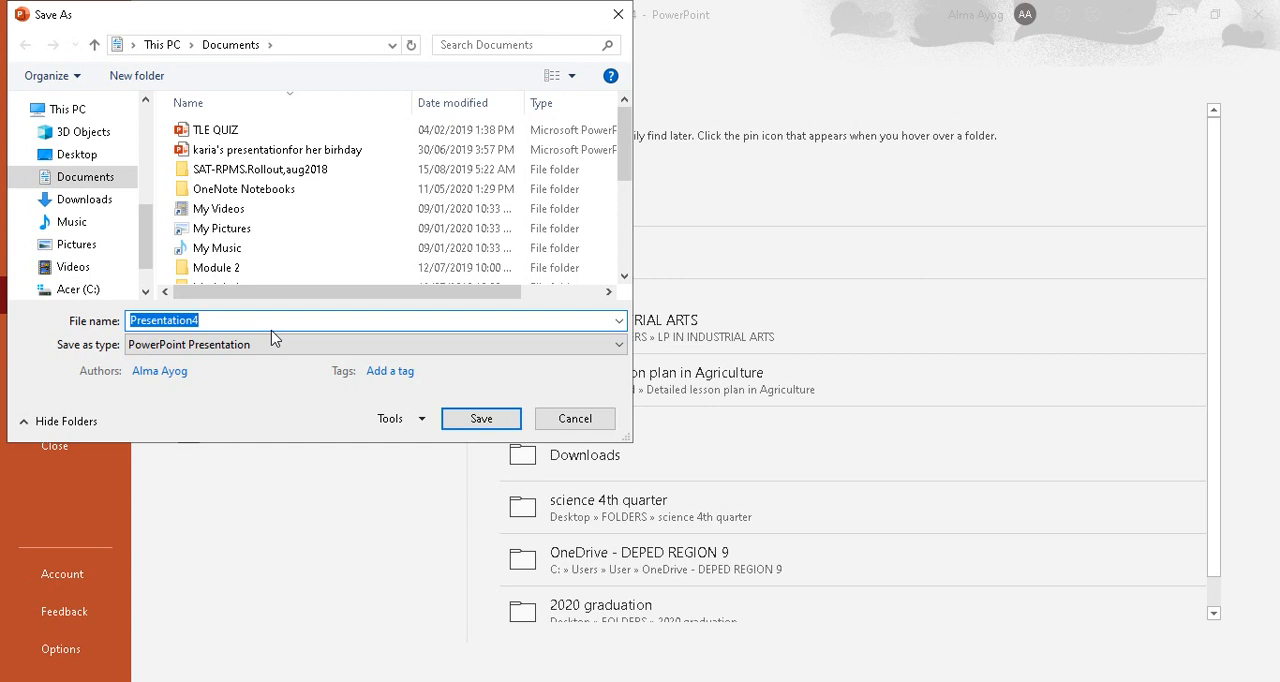
{"action": "type", "text": "Book"}
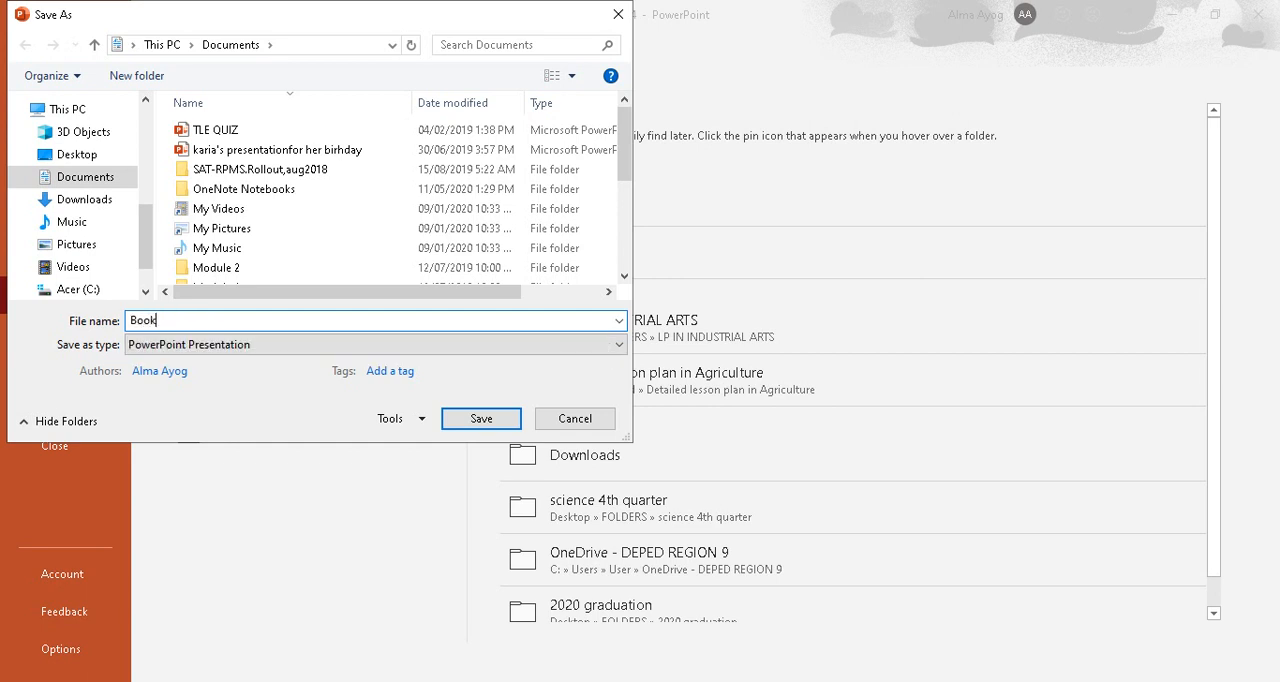
{"action": "type", "text": " Cover in Science 6"}
{"action": "left_click", "coordinate": [103, 157]}
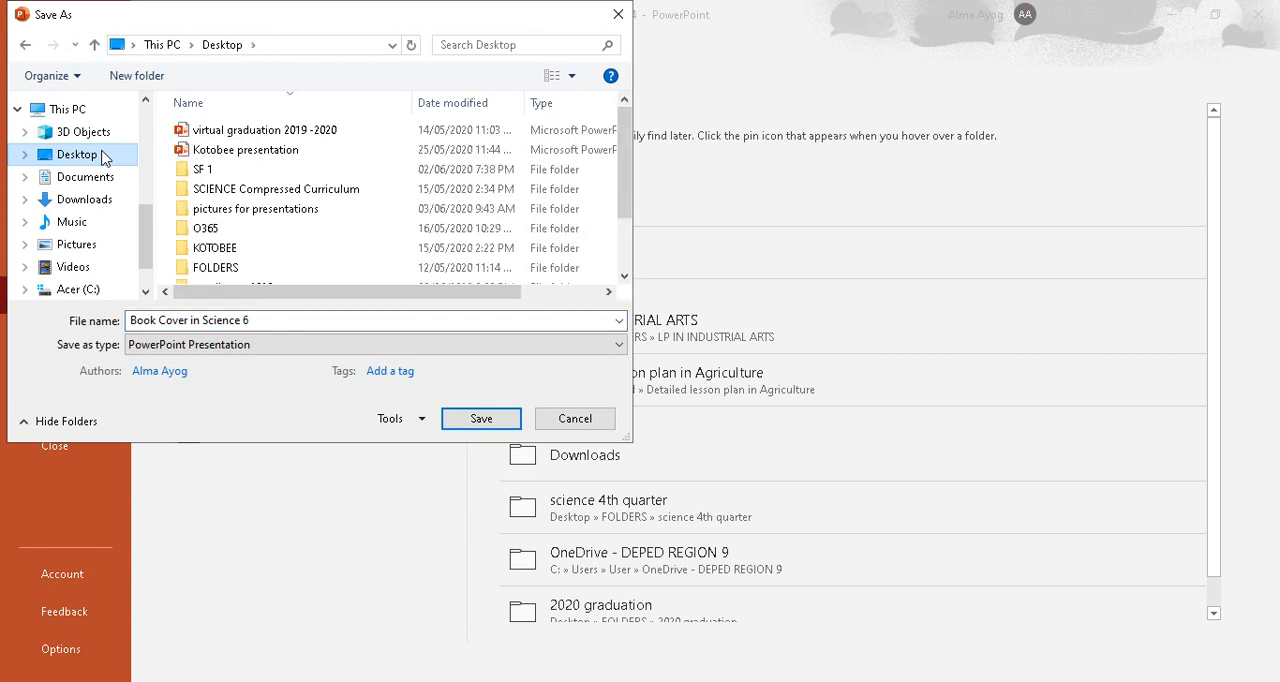
Set the file type to JPEG File Interchange Format and export just the current slide.
{"action": "left_click", "coordinate": [619, 345]}
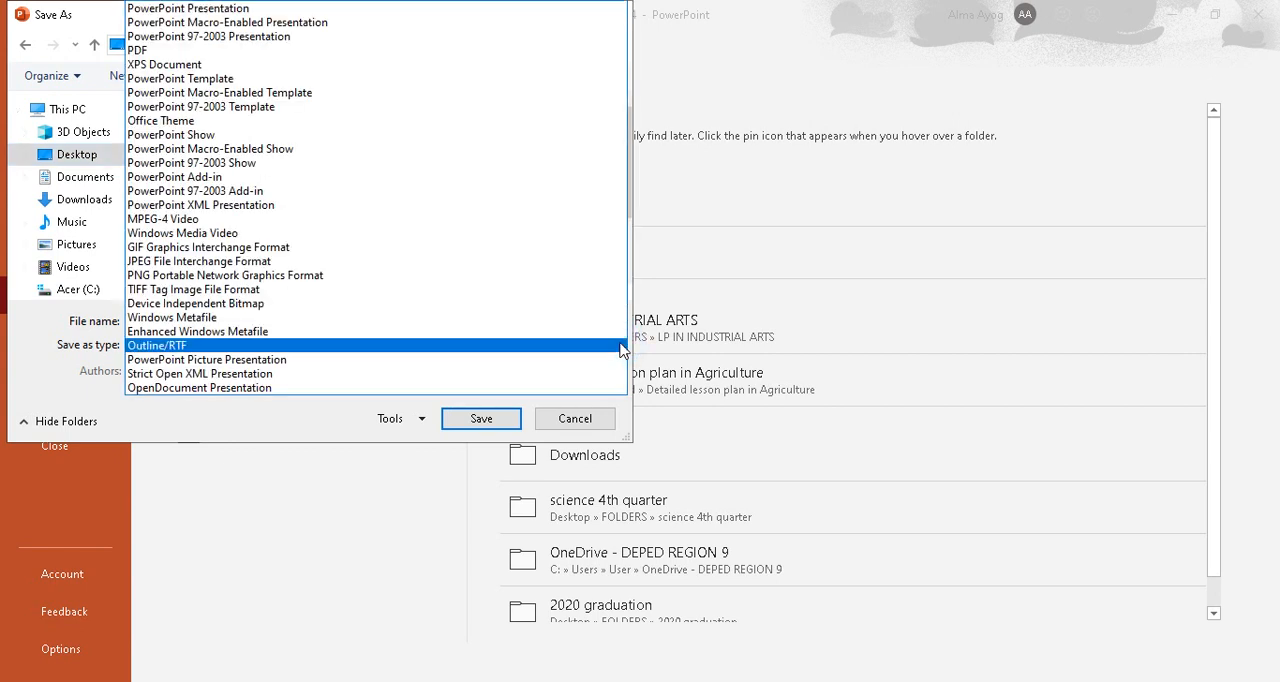
{"action": "left_click", "coordinate": [597, 270]}
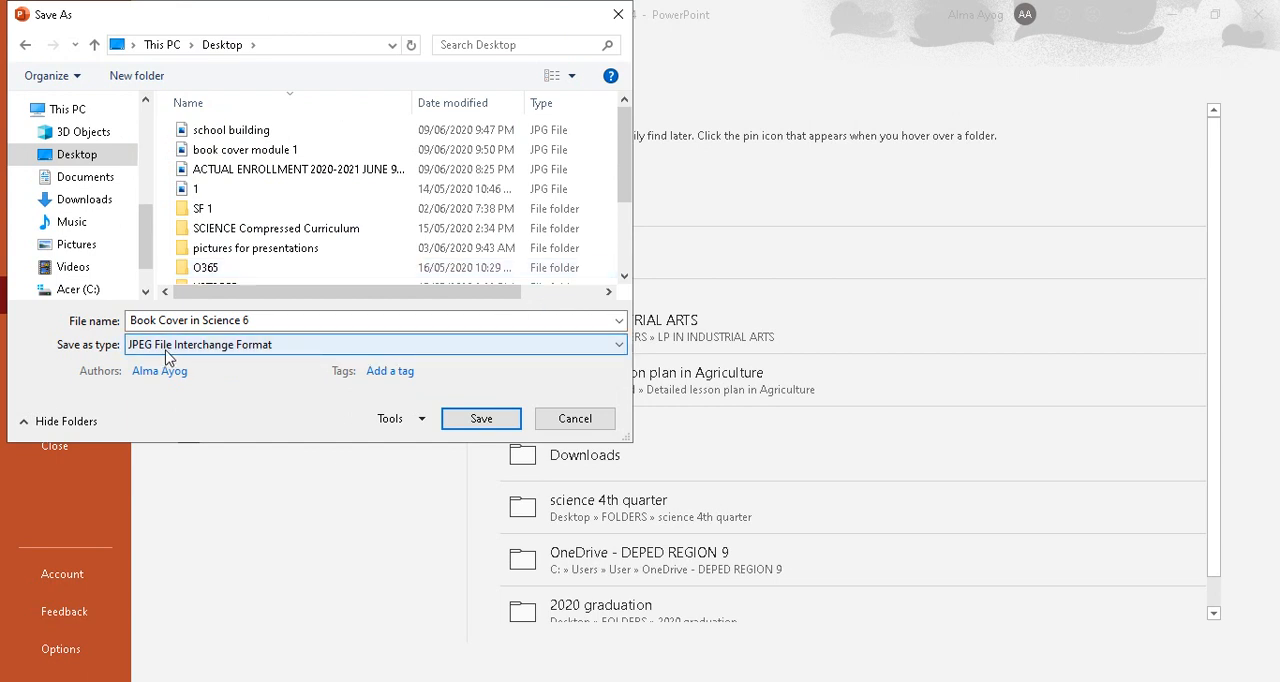
{"action": "left_click", "coordinate": [481, 419]}
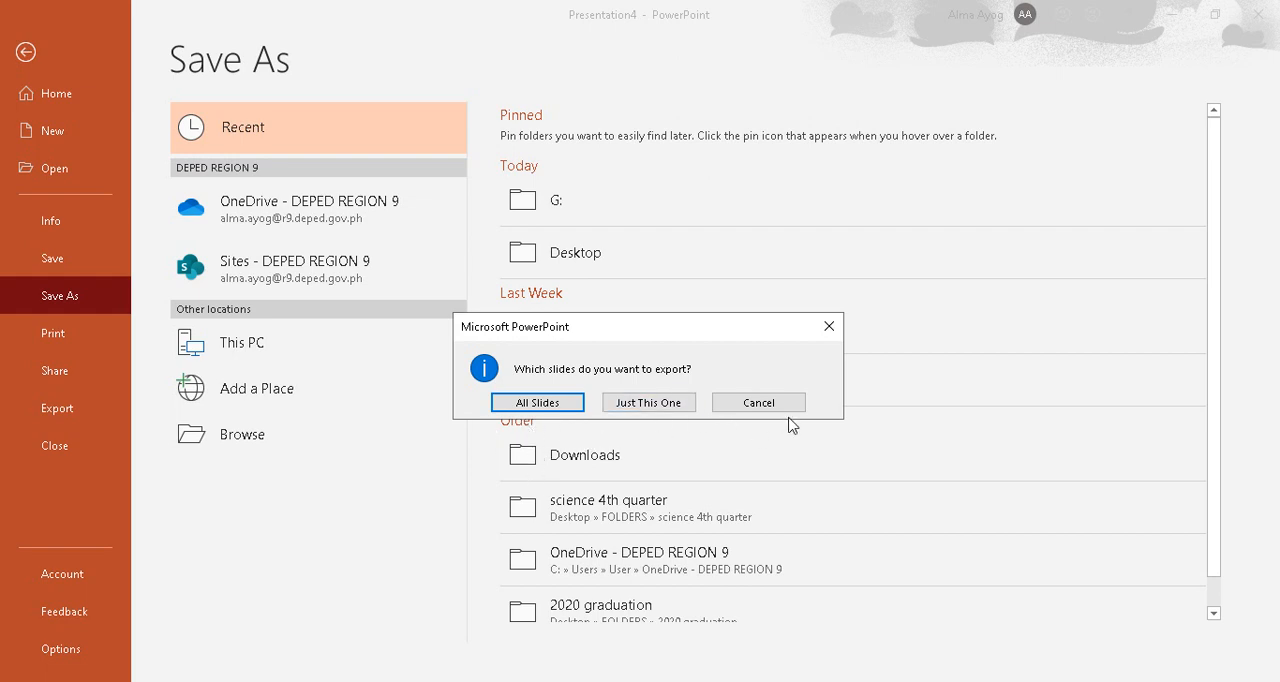
{"action": "left_click", "coordinate": [650, 403]}
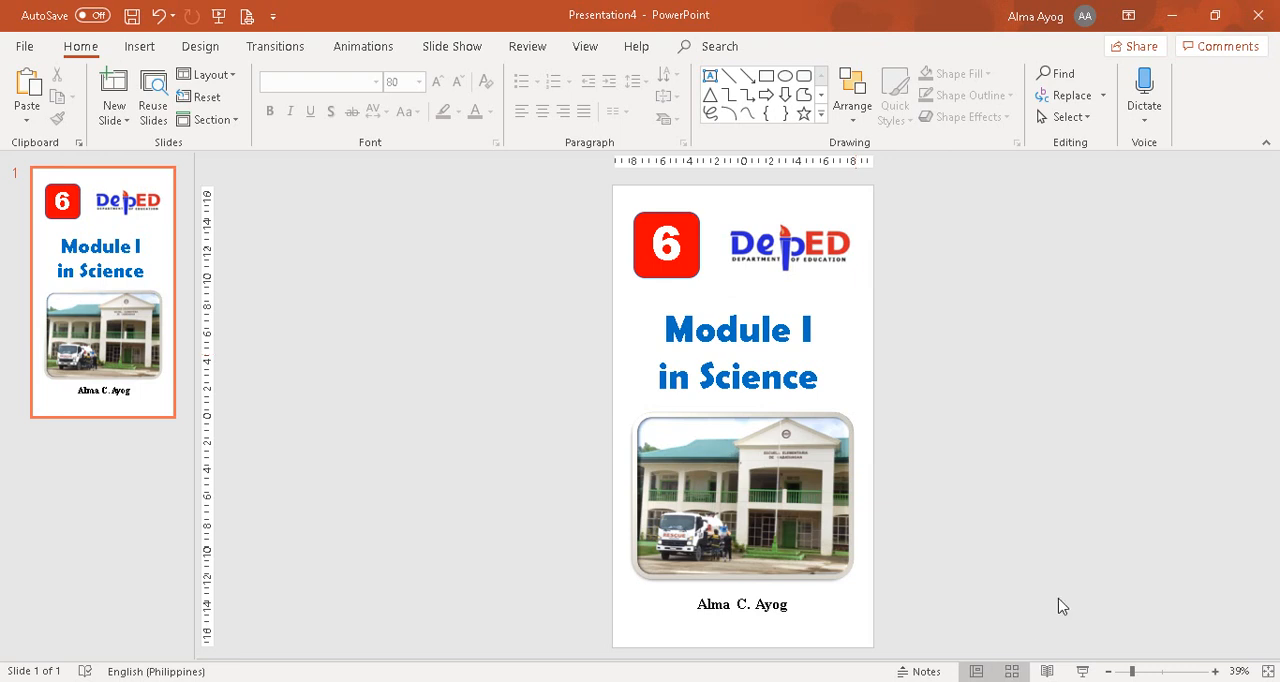
Minimize PowerPoint, switch to Kotobee Author and set the book's cover image to "Book Cover in Science 6" from the Desktop.
{"action": "left_click", "coordinate": [1182, 12]}
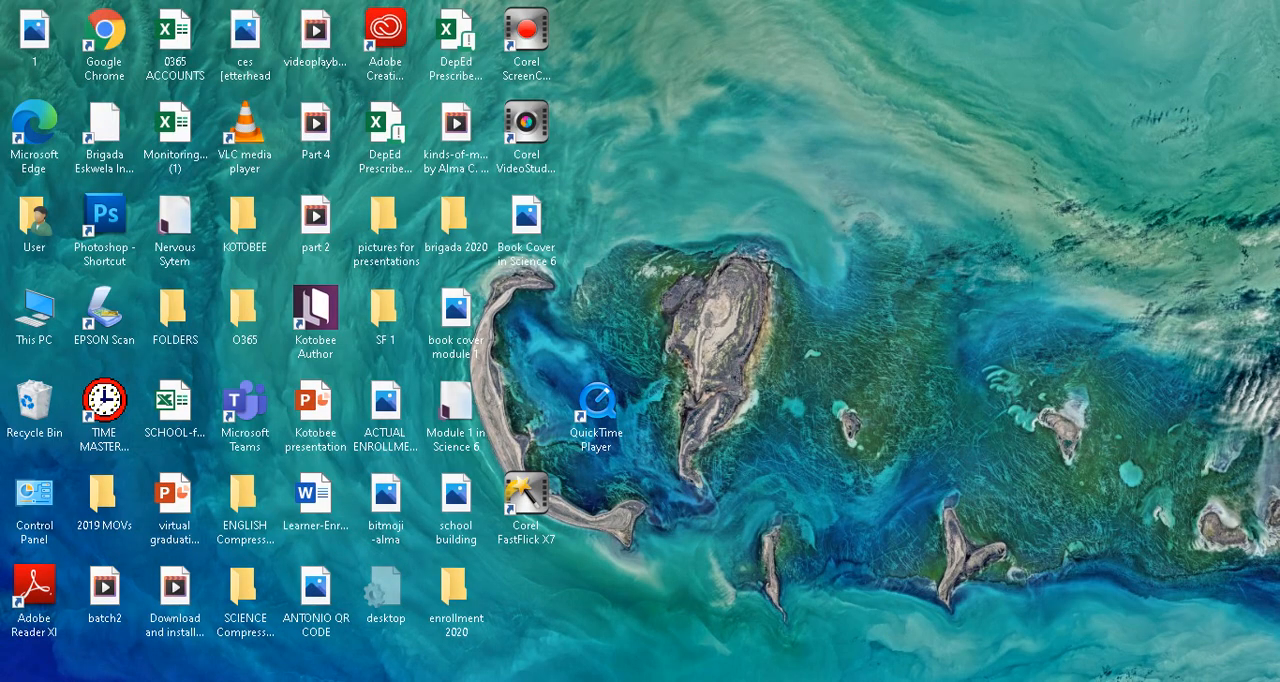
{"action": "left_click", "coordinate": [805, 681]}
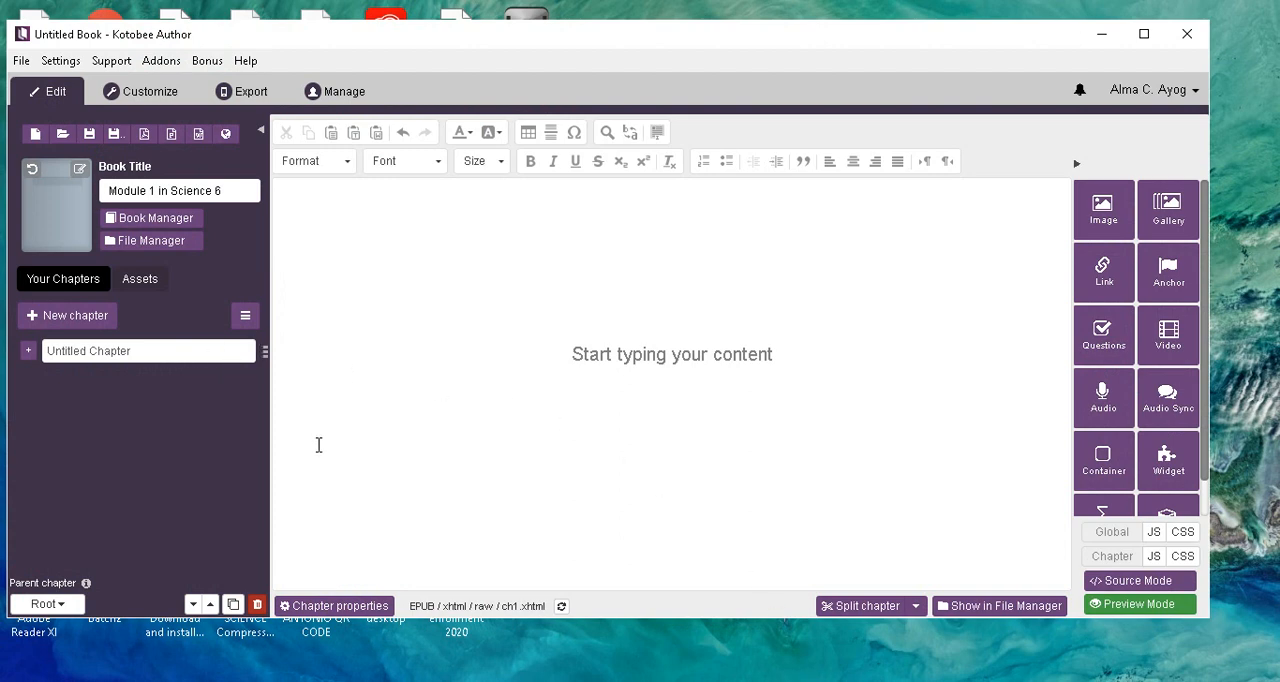
{"action": "left_click", "coordinate": [80, 170]}
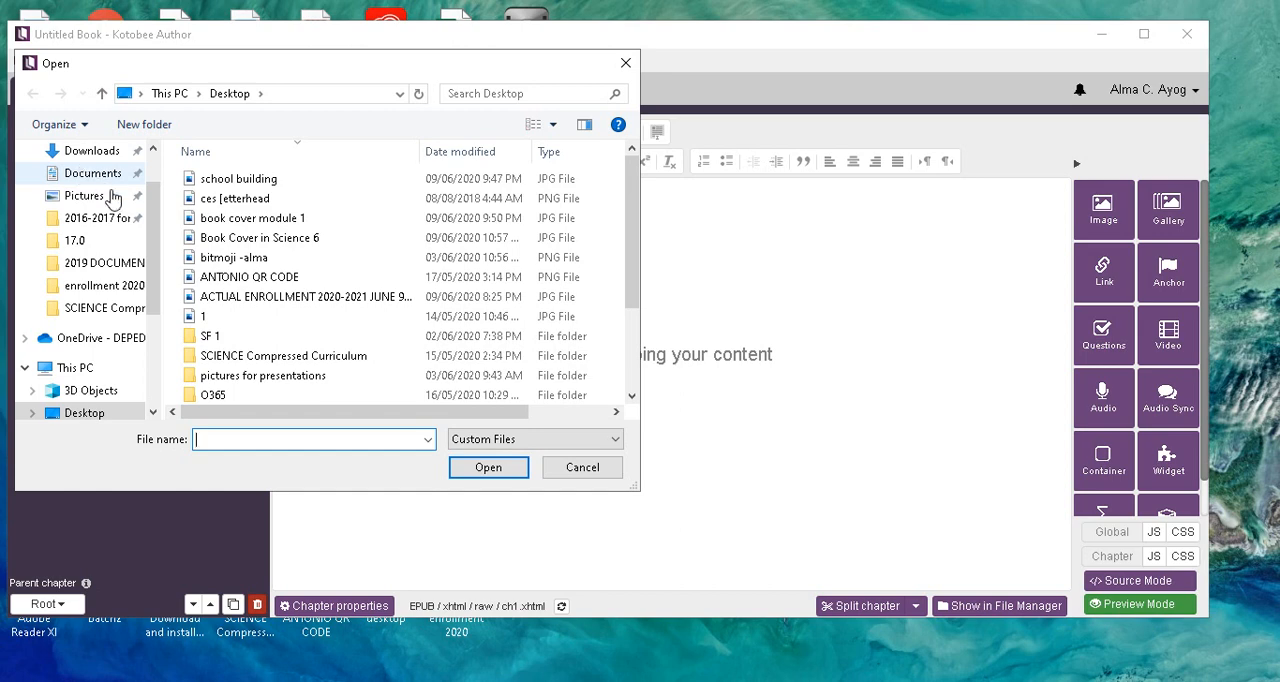
{"action": "left_click", "coordinate": [235, 243]}
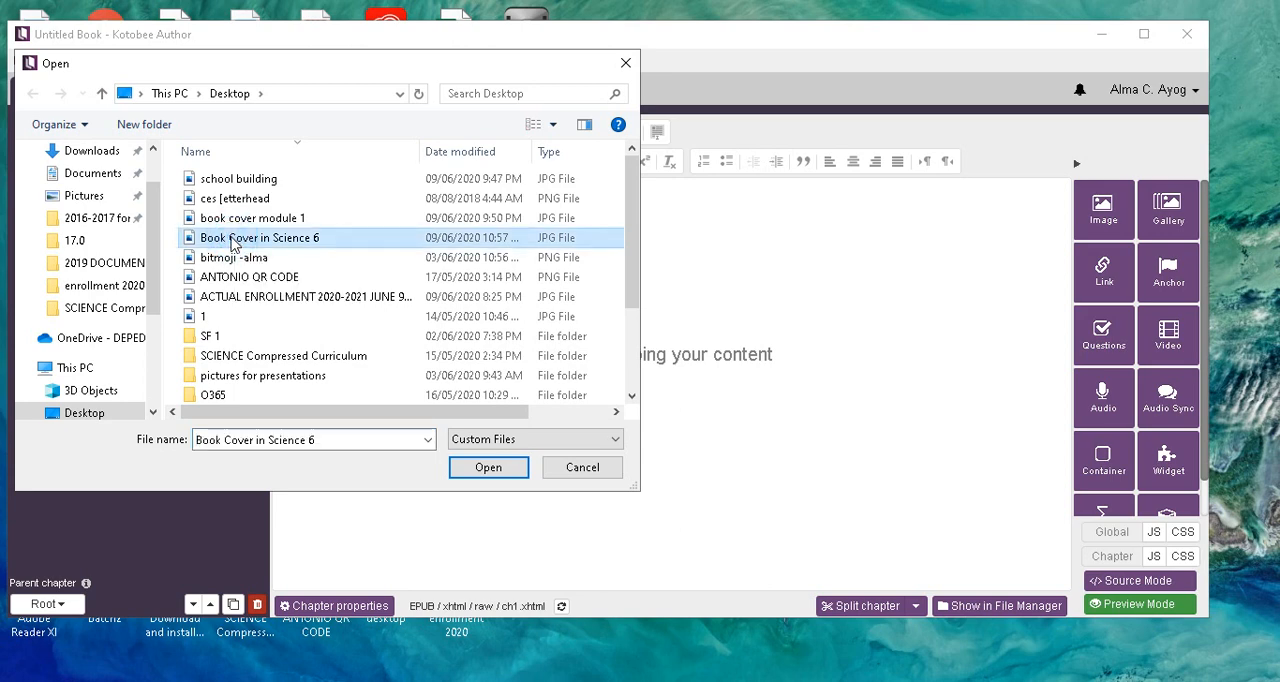
{"action": "left_click", "coordinate": [489, 468]}
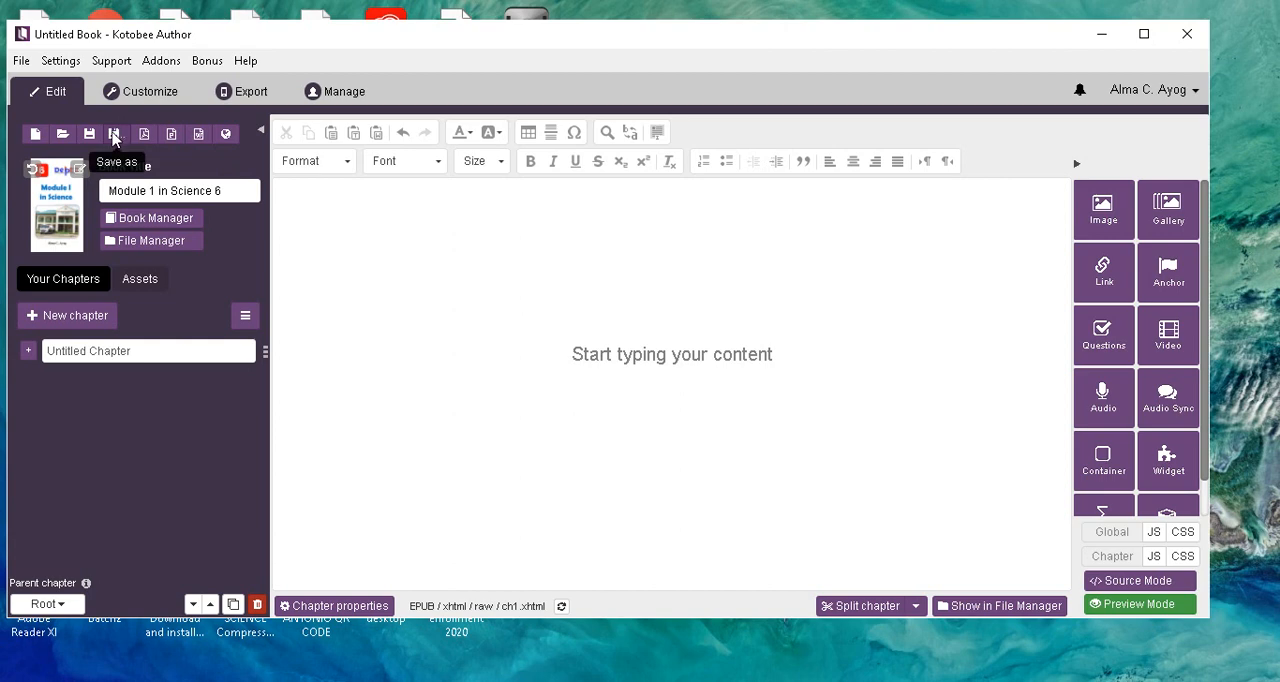
Save the book as "Module 1 in Science 6" on the Desktop, replacing the existing file of that name.
{"action": "left_click", "coordinate": [114, 136]}
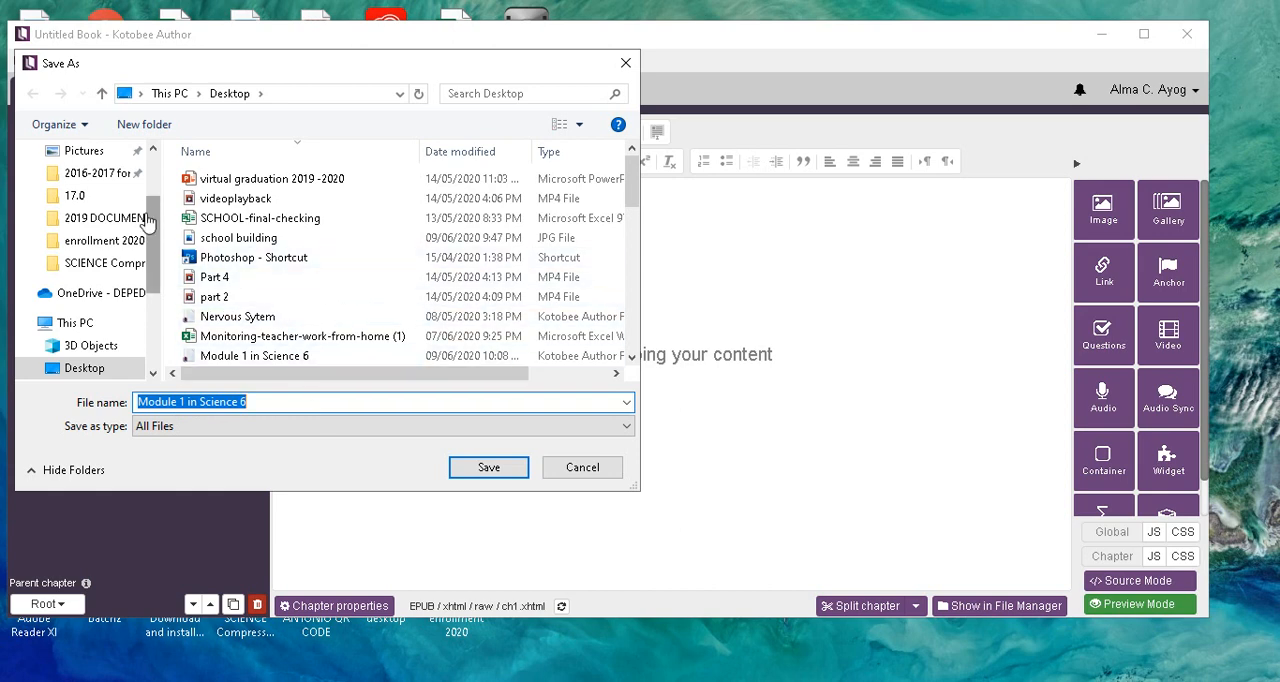
{"action": "scroll", "coordinate": [146, 222], "scroll_direction": "down", "scroll_amount": 3}
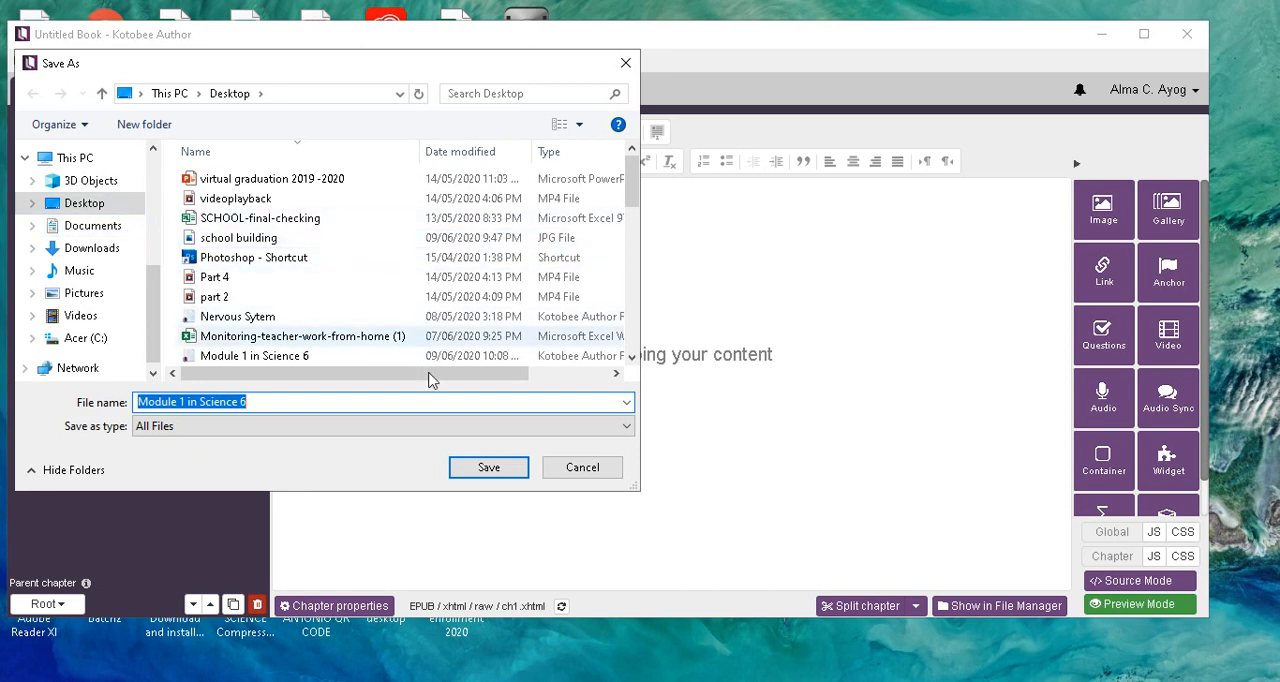
{"action": "left_click", "coordinate": [489, 467]}
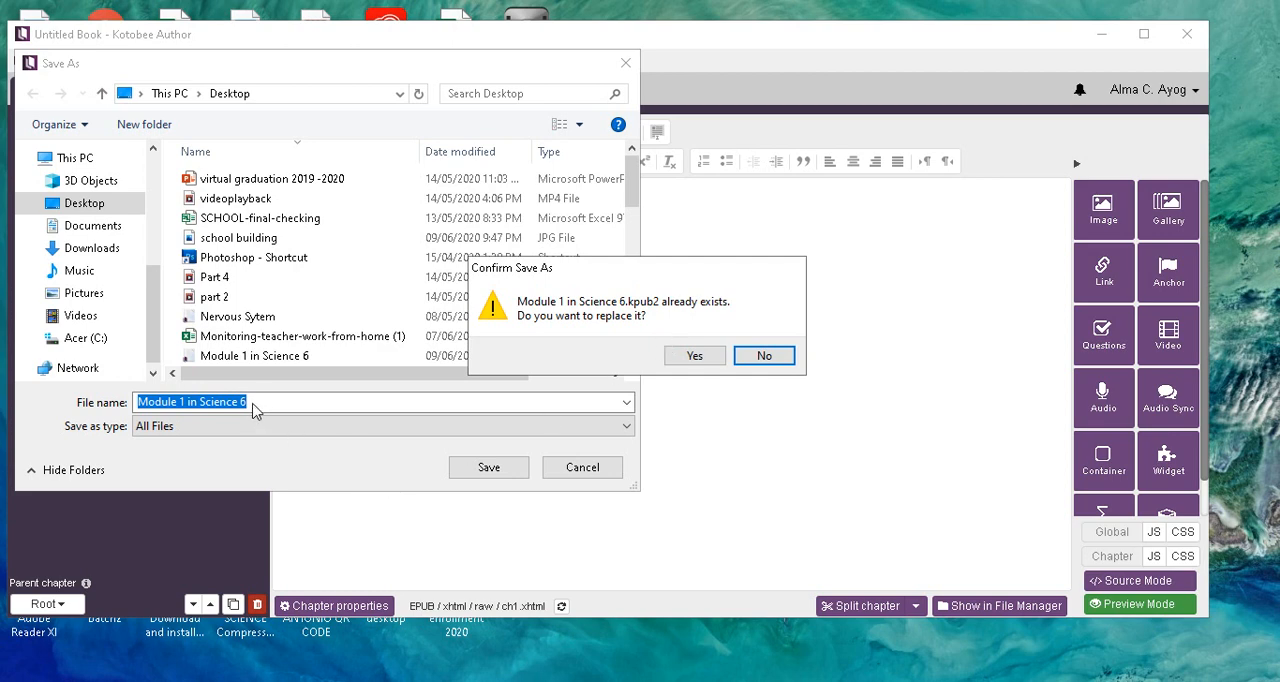
{"action": "left_click", "coordinate": [760, 357]}
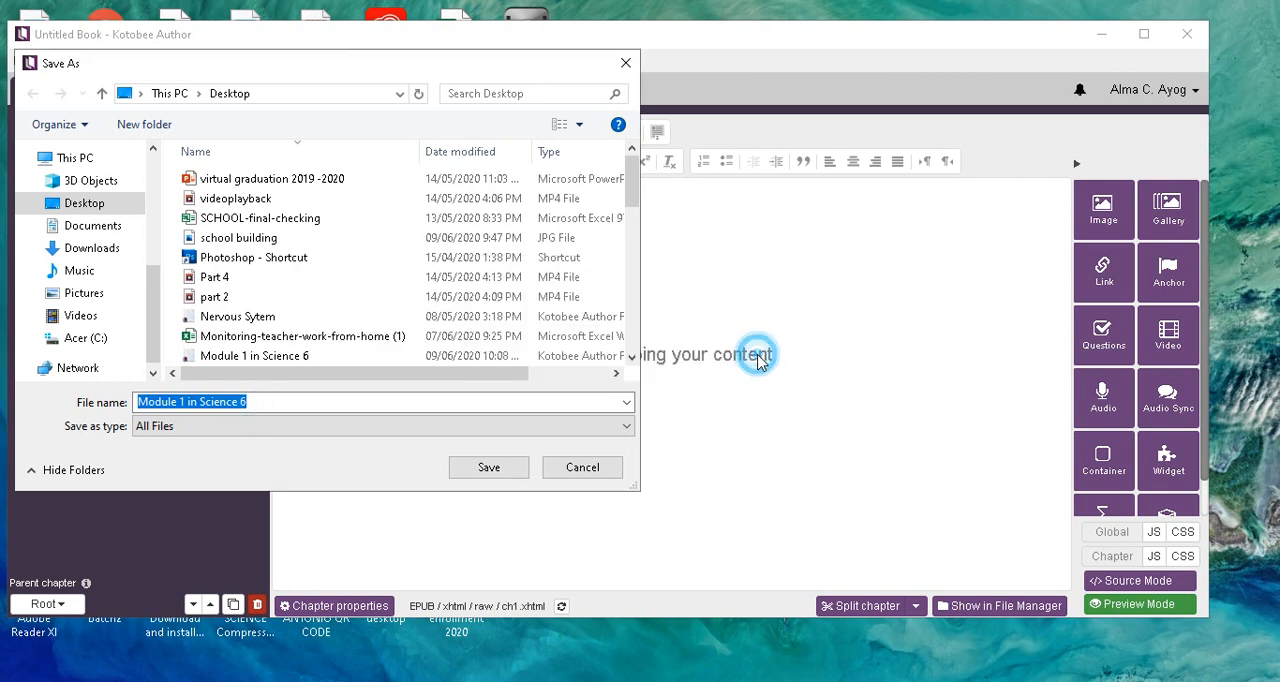
{"action": "left_click", "coordinate": [262, 401]}
{"action": "left_click", "coordinate": [252, 401]}
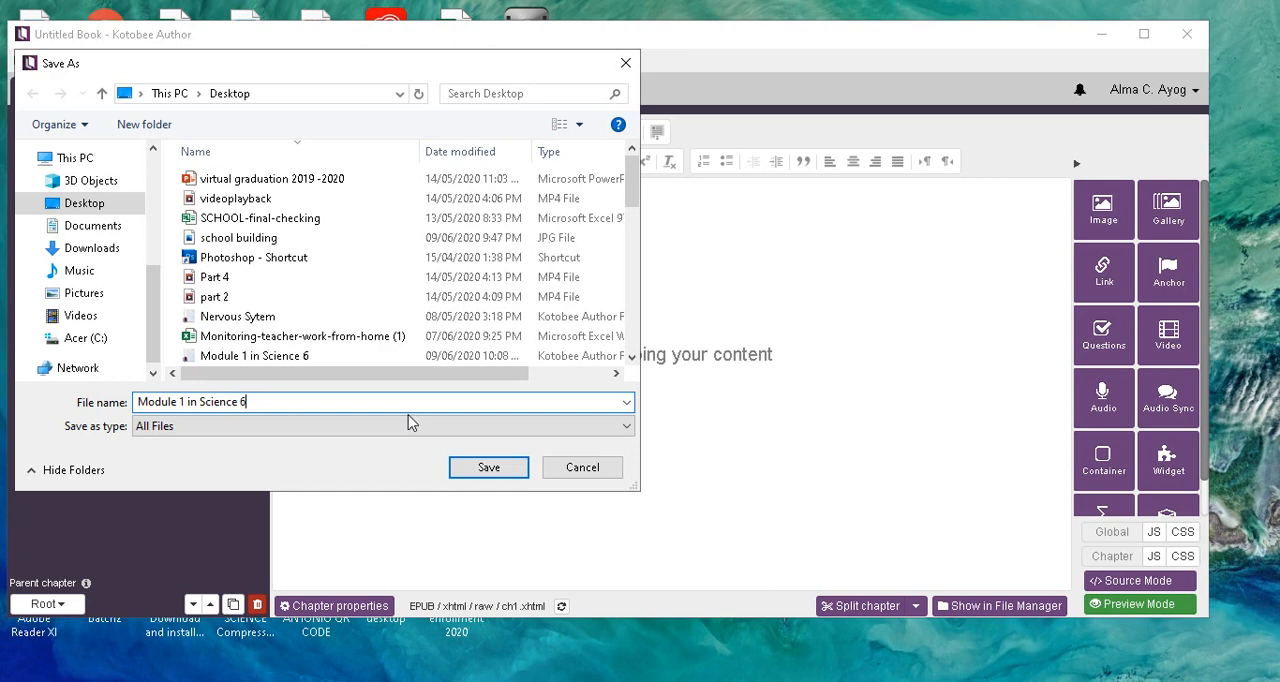
{"action": "left_click", "coordinate": [497, 476]}
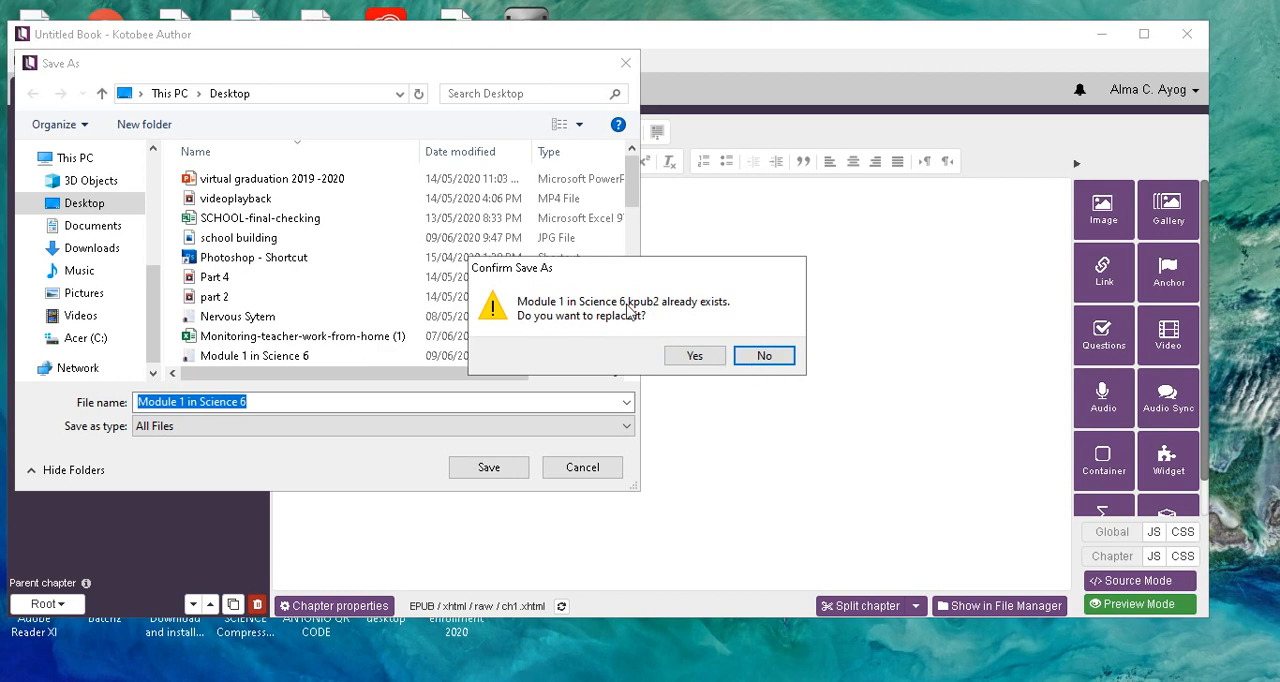
{"action": "left_click", "coordinate": [706, 362]}
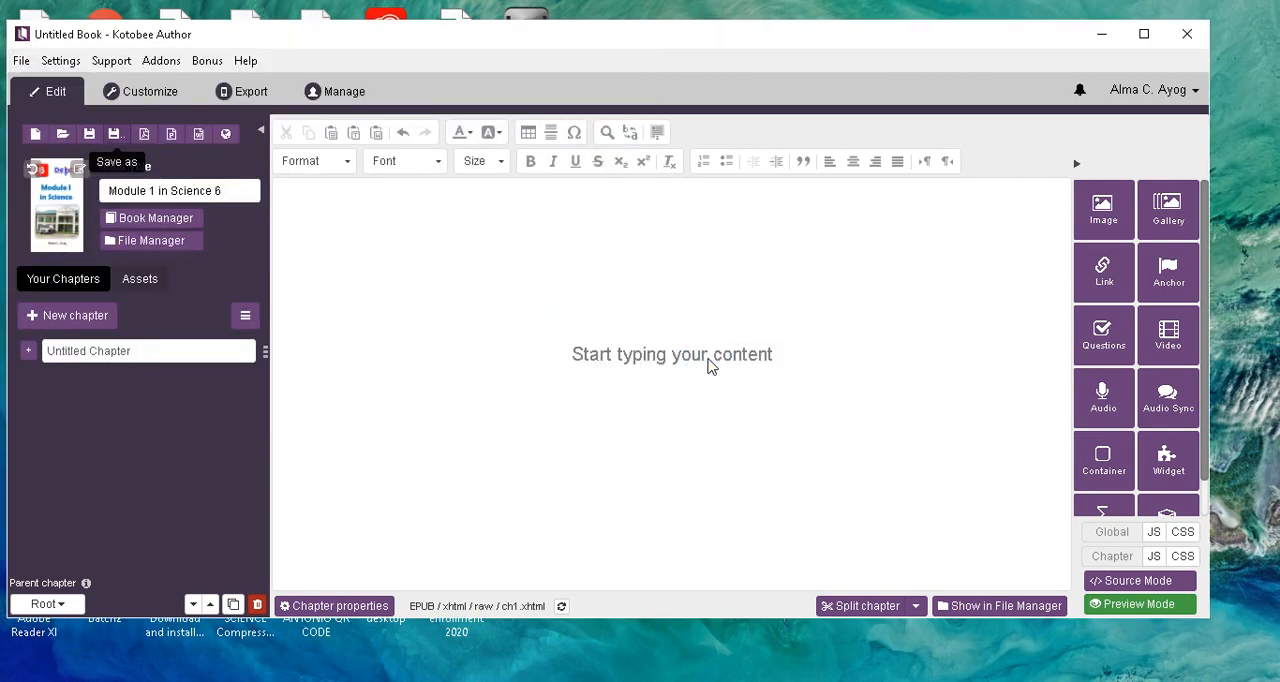